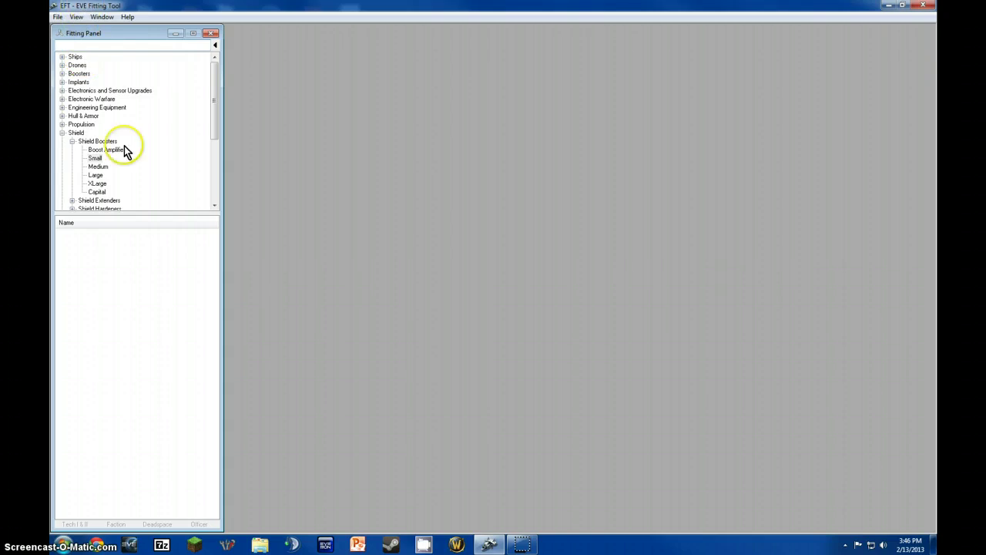
# Step: Search for the Gila, open its setups window and load the "Deadspace sansha ship" setup
pyautogui.click(135, 48)
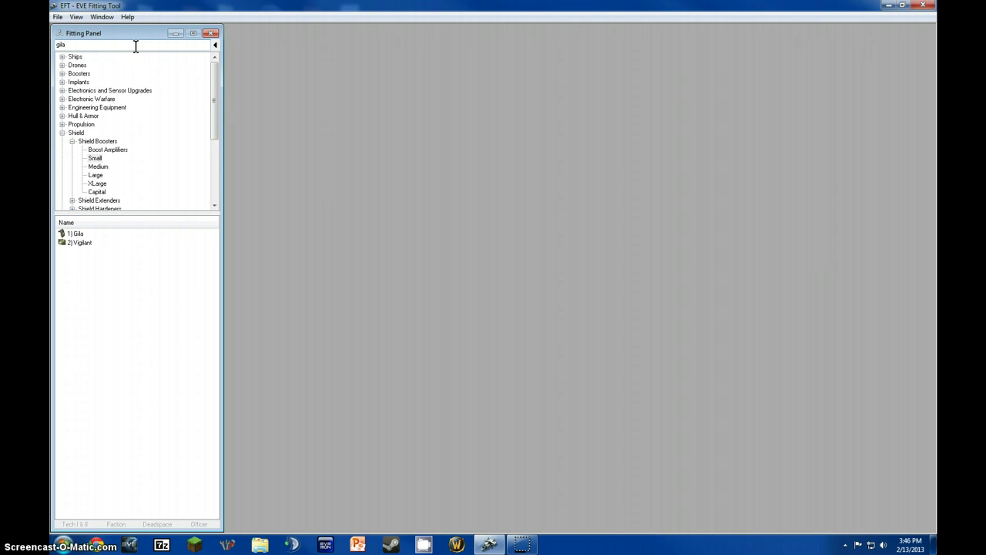
pyautogui.doubleClick(75, 234)
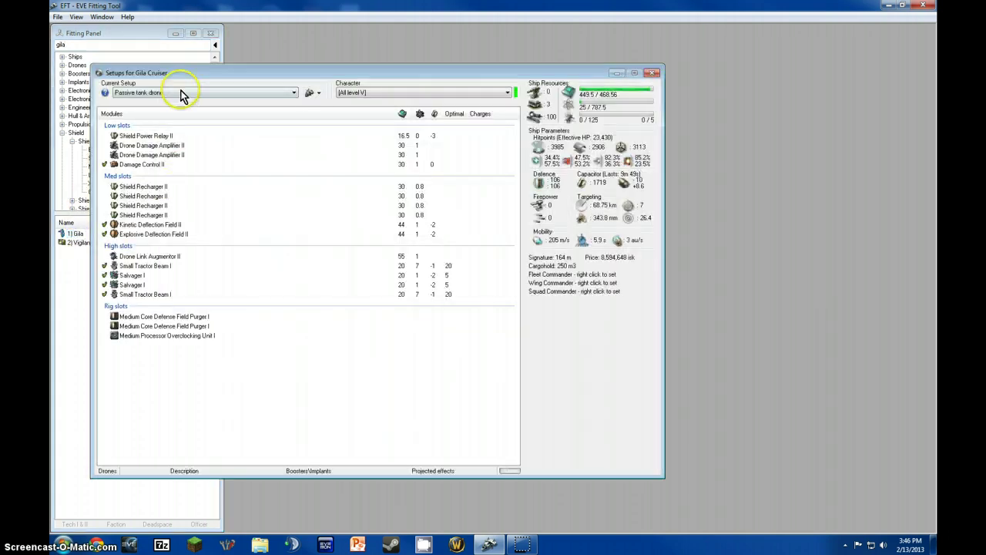
pyautogui.moveTo(191, 69); pyautogui.dragTo(376, 64)
pyautogui.click(358, 87)
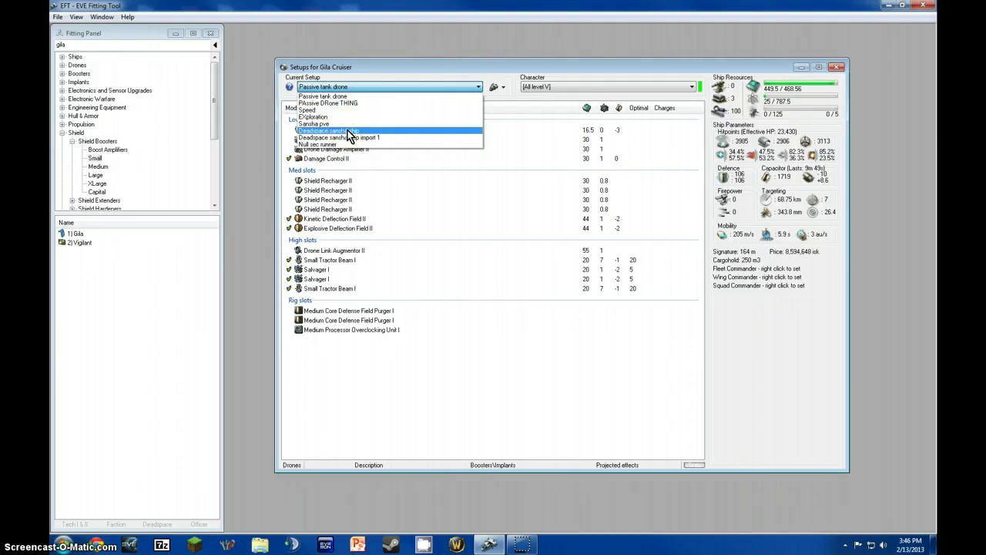
pyautogui.click(348, 133)
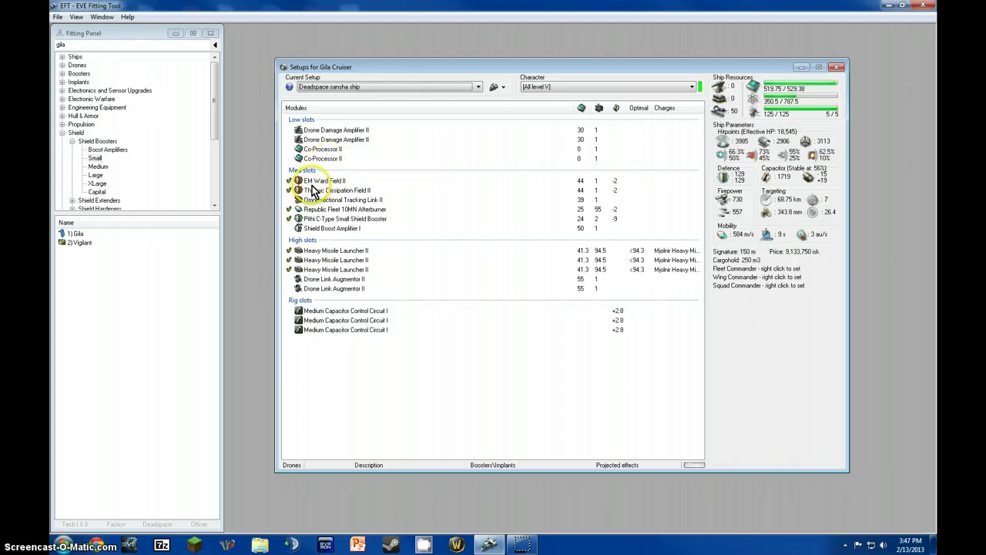
# Step: Set the defence damage profile to the Sansha one and show the ship's drone bay
pyautogui.rightClick(732, 181)
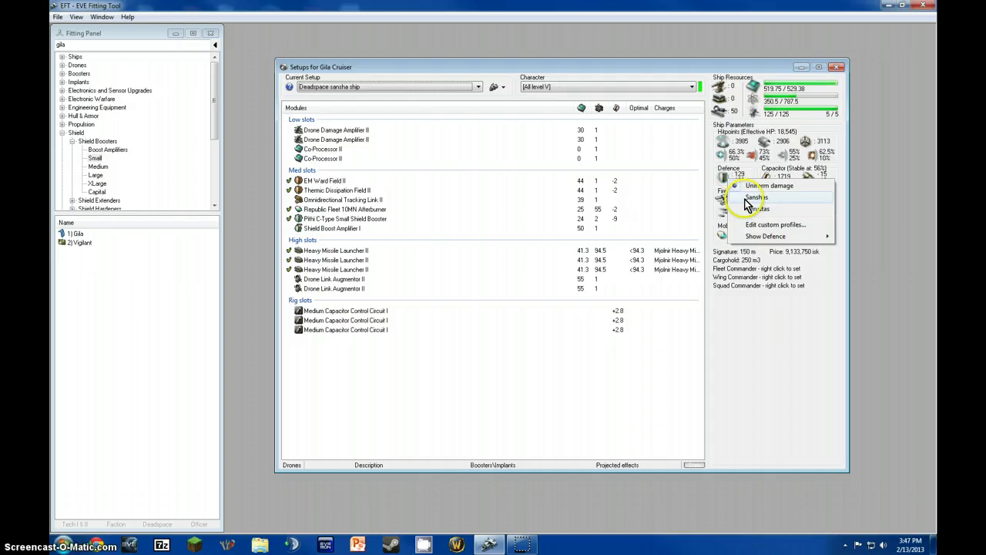
pyautogui.click(748, 199)
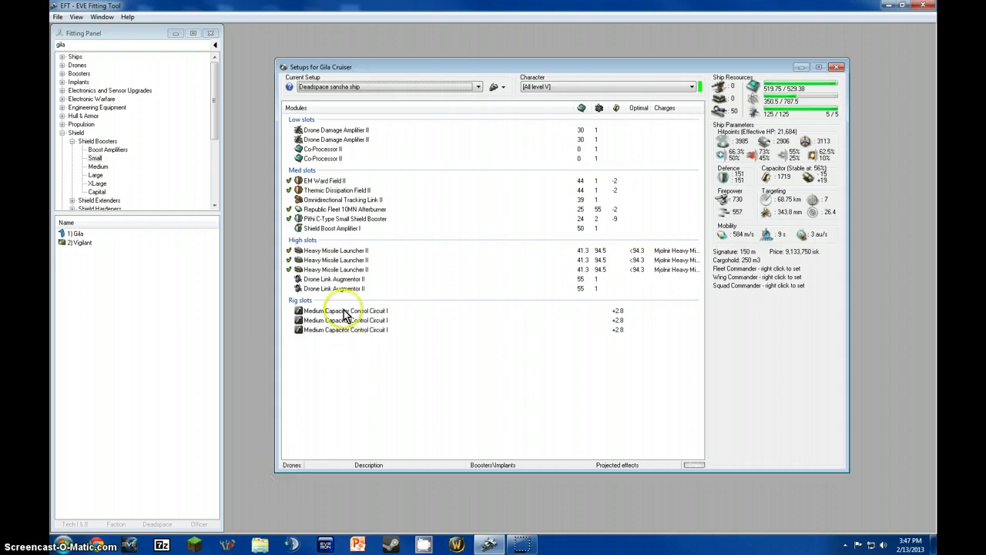
pyautogui.click(291, 465)
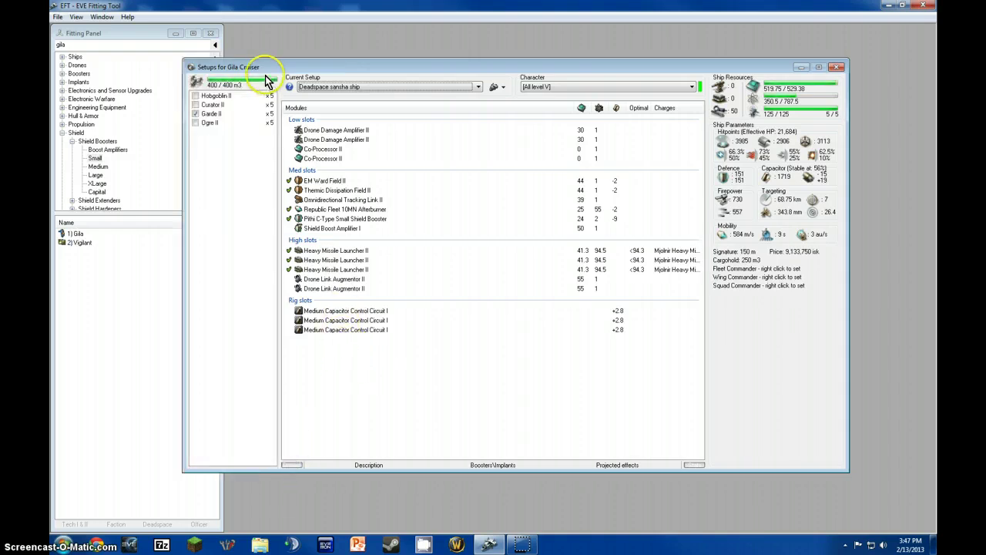
pyautogui.moveTo(264, 70); pyautogui.dragTo(318, 66)
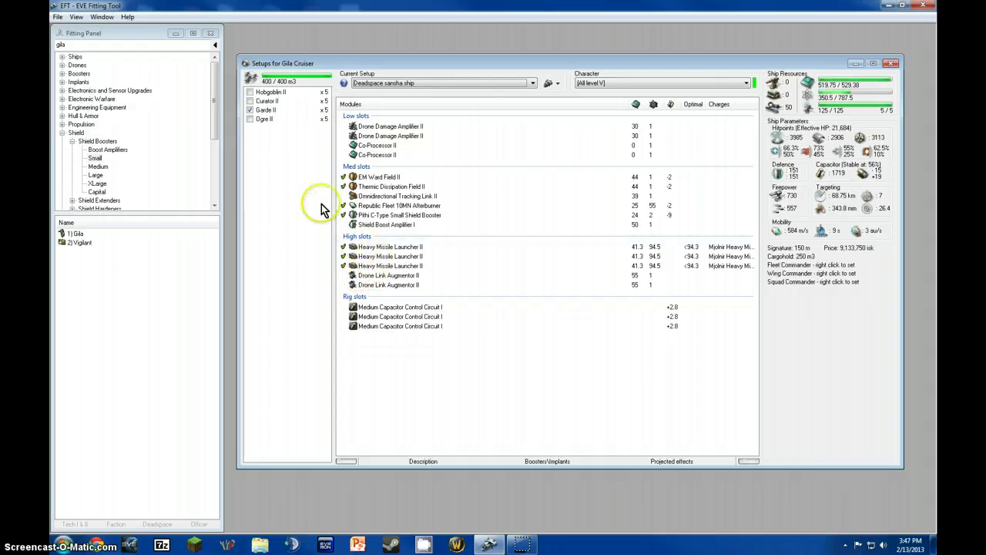
# Step: Examine the Garde II drone's attributes, including its optimal range, falloff and tracking, and close its info window
pyautogui.rightClick(269, 110)
pyautogui.click(292, 120)
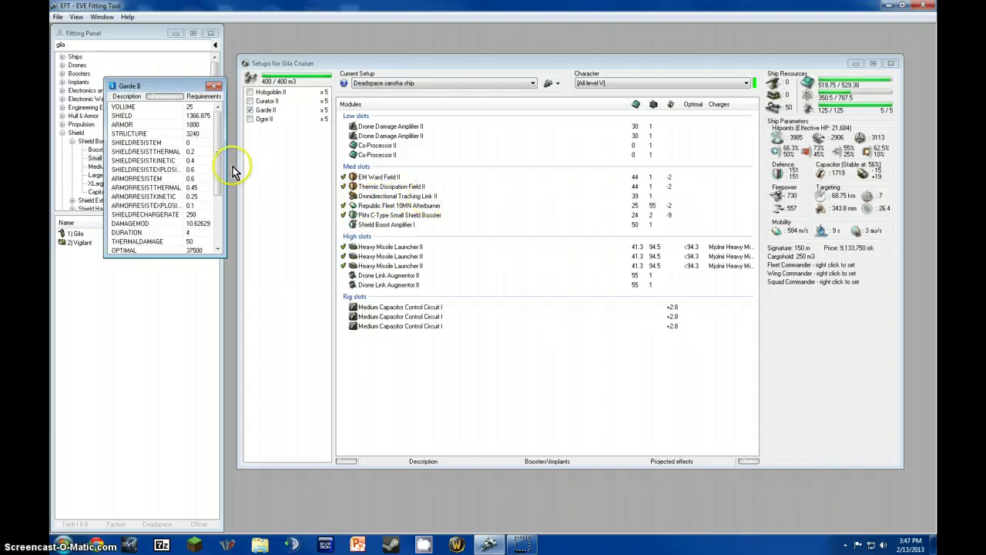
pyautogui.moveTo(219, 165); pyautogui.dragTo(213, 202)
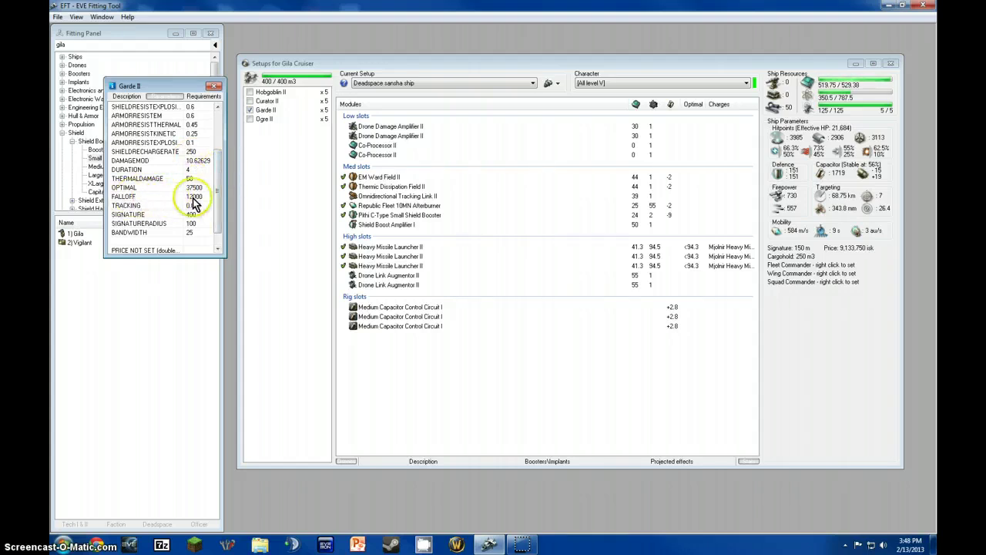
pyautogui.click(214, 86)
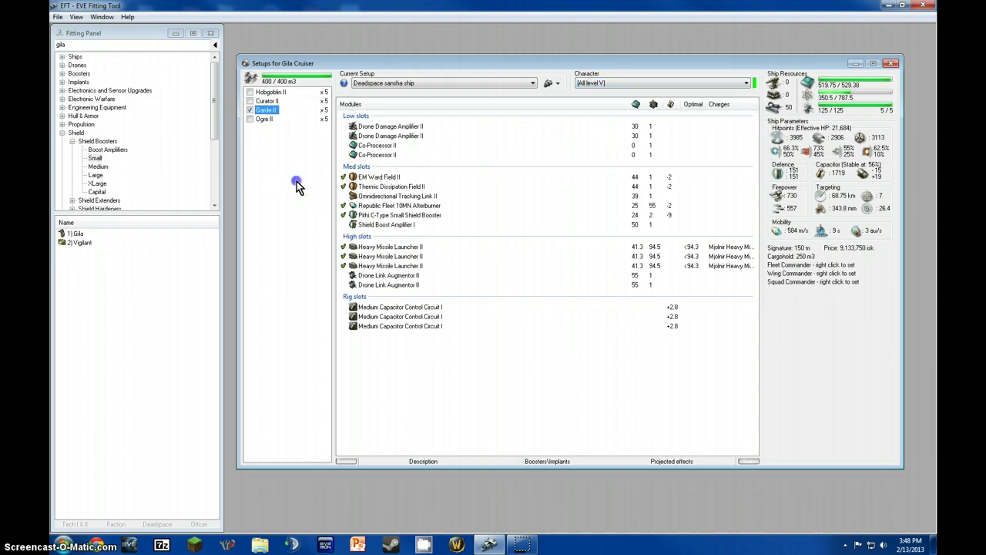
# Step: Replace the three Heavy Missile Launcher II modules in the high slots with Tech II Heavy Assault Missile Launcher II modules
pyautogui.click(254, 111)
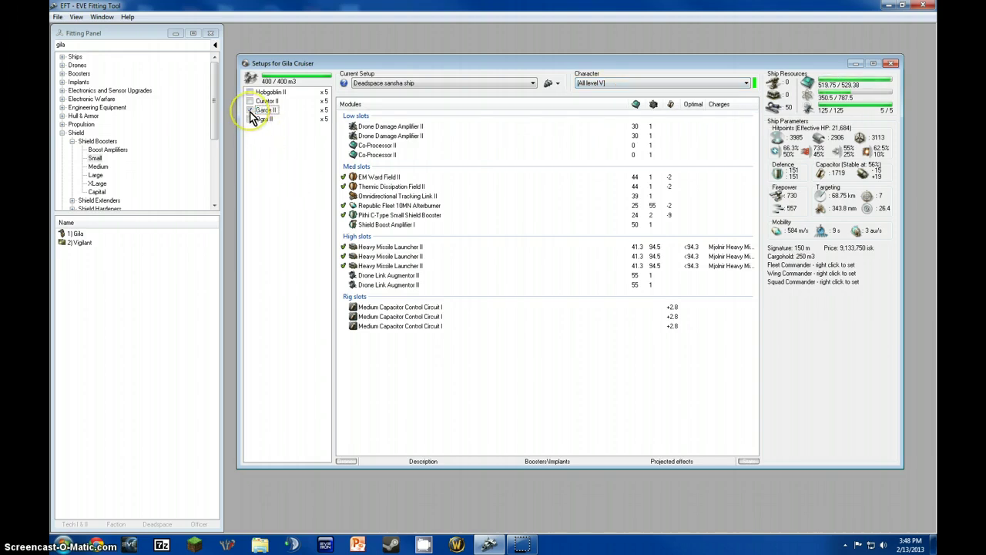
pyautogui.moveTo(375, 267); pyautogui.dragTo(62, 44)
pyautogui.write('heavy assu')
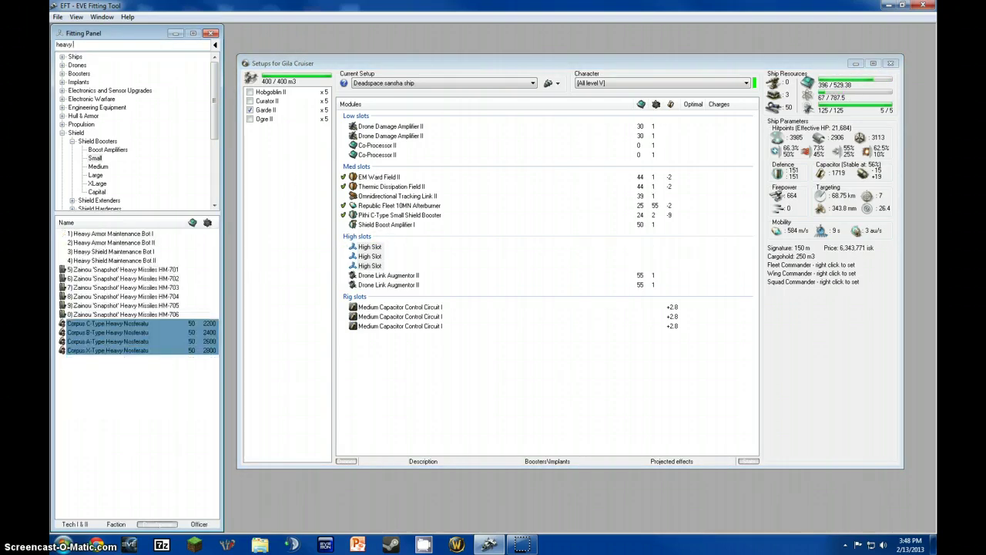
pyautogui.press('BackSpace')
pyautogui.press('BackSpace')
pyautogui.press('BackSpace')
pyautogui.press('BackSpace')
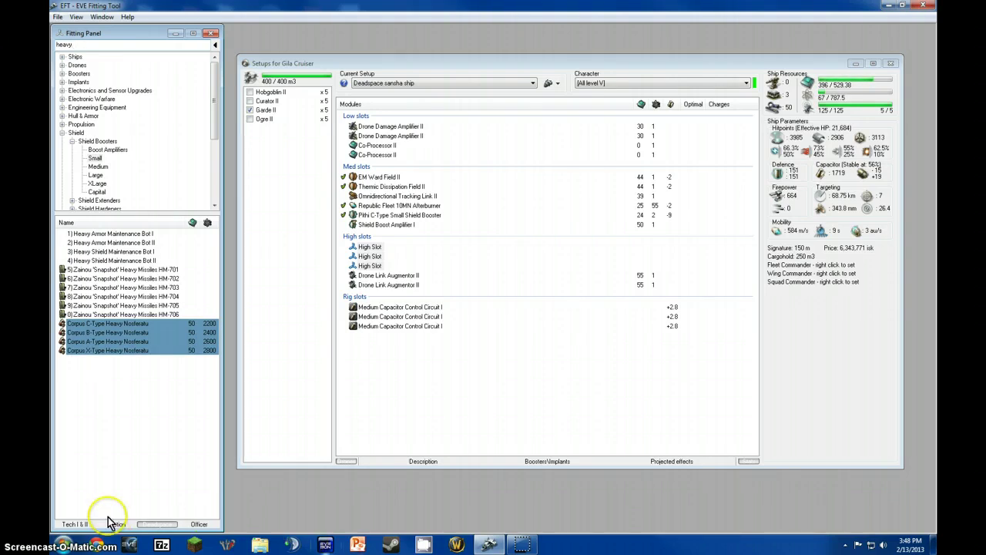
pyautogui.click(77, 524)
pyautogui.write('as')
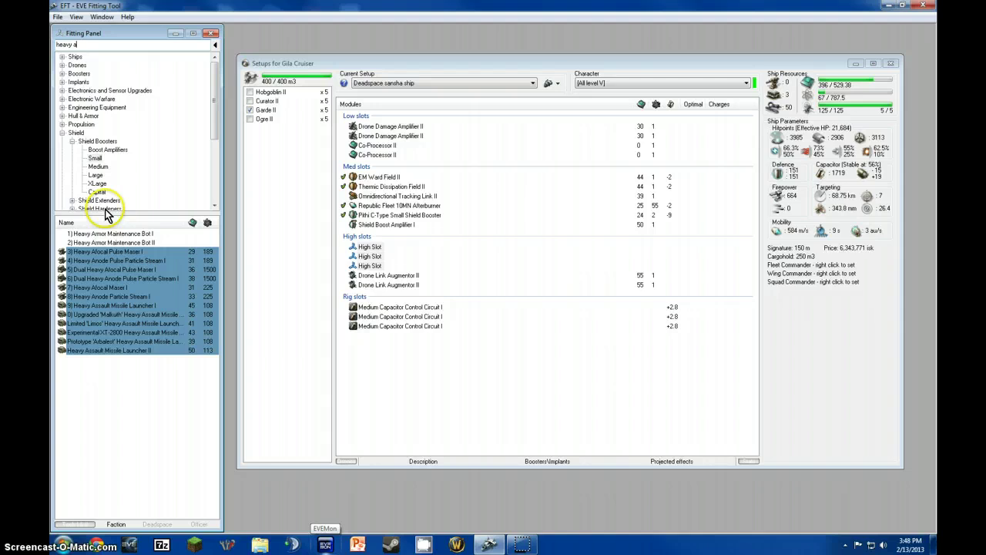
pyautogui.doubleClick(113, 278)
pyautogui.doubleClick(113, 278)
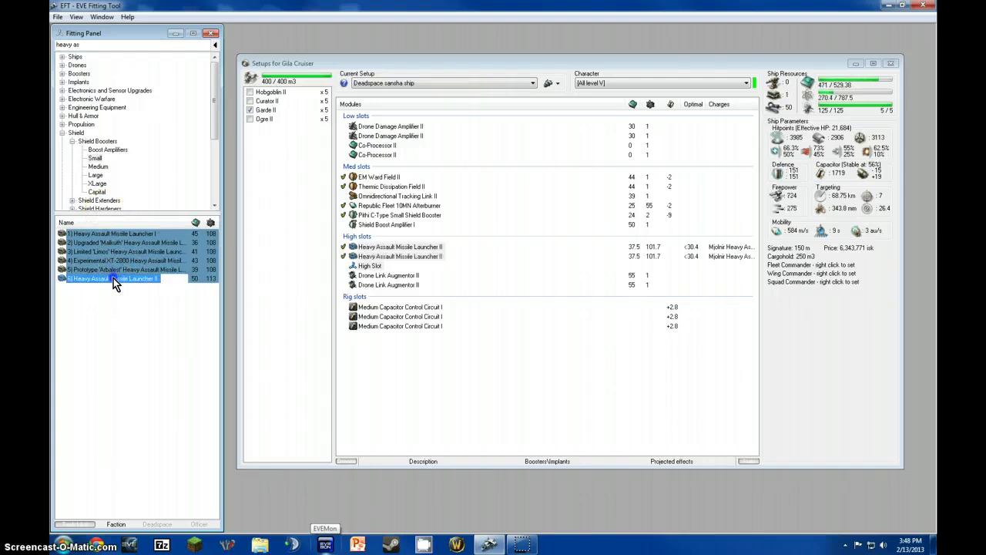
pyautogui.doubleClick(113, 278)
pyautogui.moveTo(114, 278); pyautogui.dragTo(445, 445)
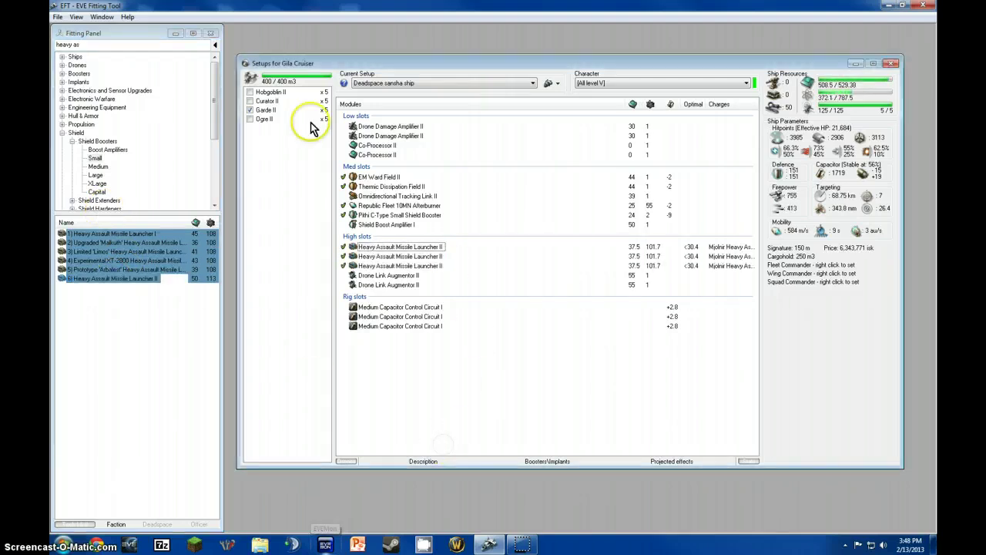
# Step: Deactivate the Garde II drones and activate the Ogre II drones instead
pyautogui.click(250, 109)
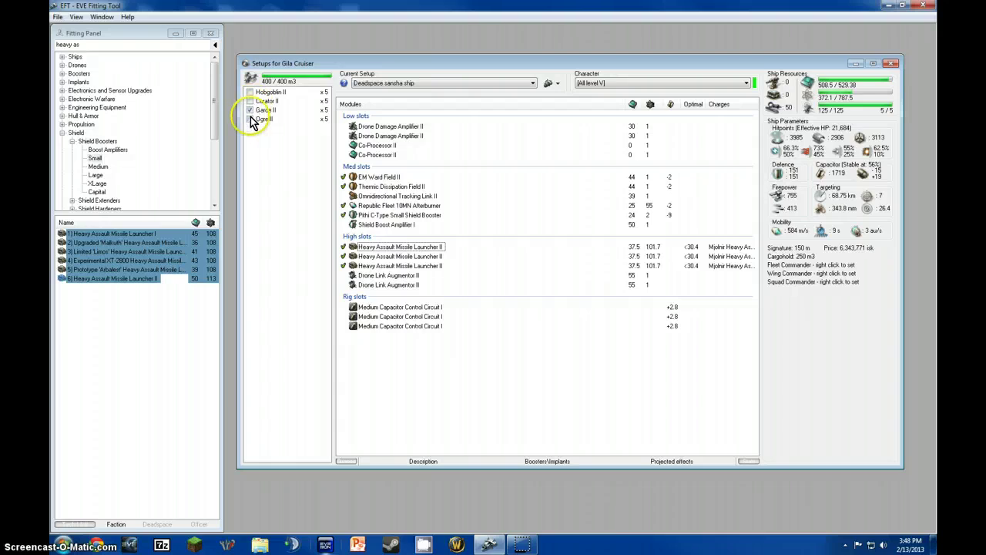
pyautogui.click(253, 112)
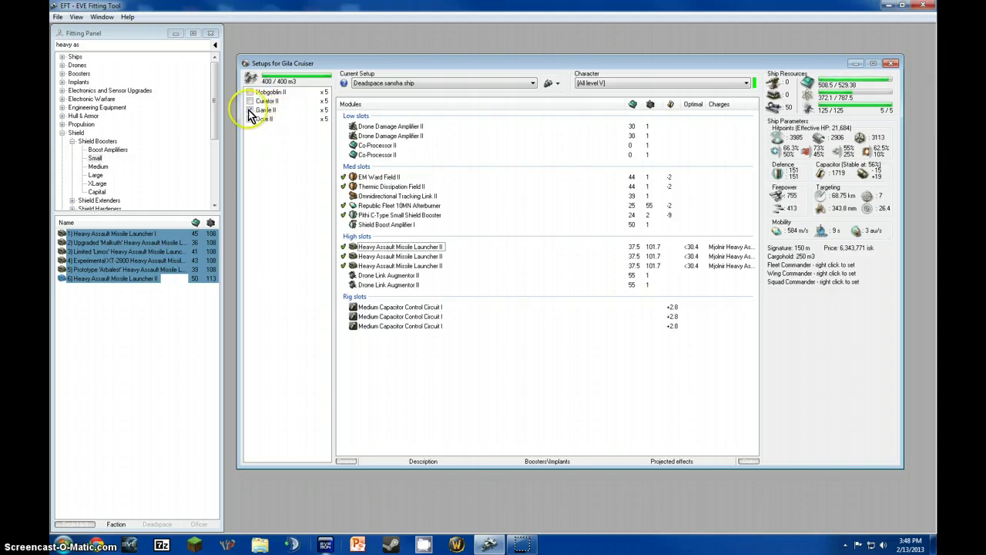
pyautogui.click(250, 112)
pyautogui.click(250, 119)
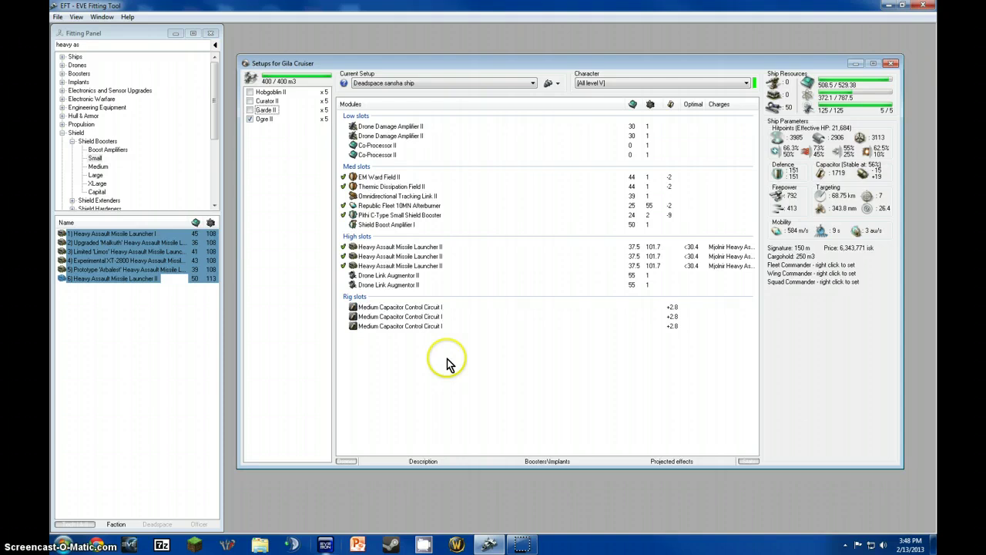
pyautogui.click(389, 363)
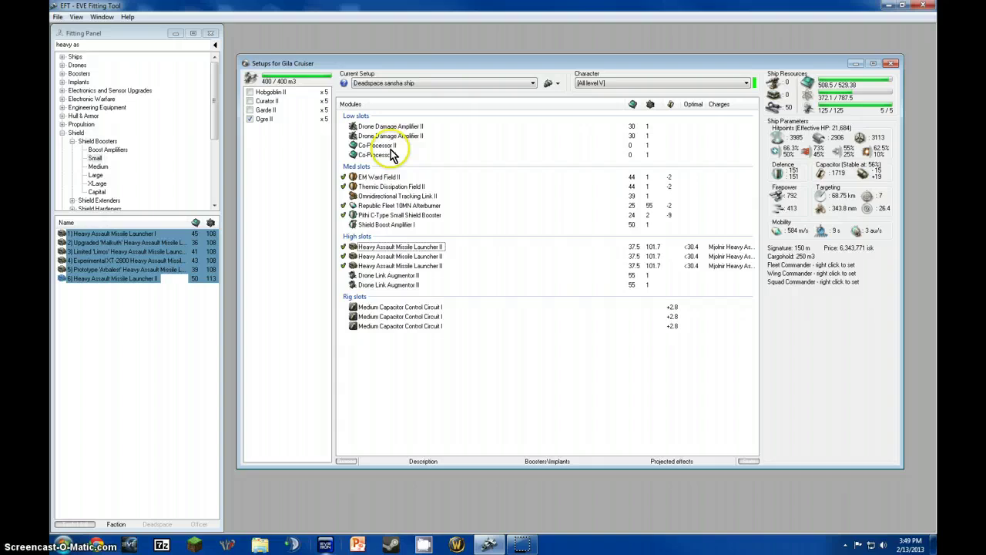
# Step: Create a new empty Gila setup named "Starter Fit" and keep it as the current setup
pyautogui.click(542, 91)
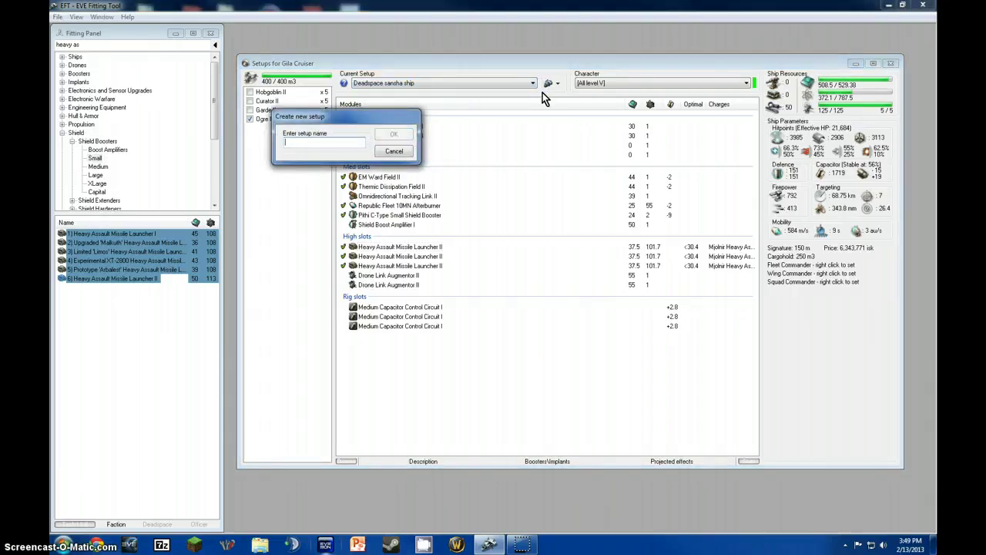
pyautogui.write('Starter Fit')
pyautogui.press('Return')
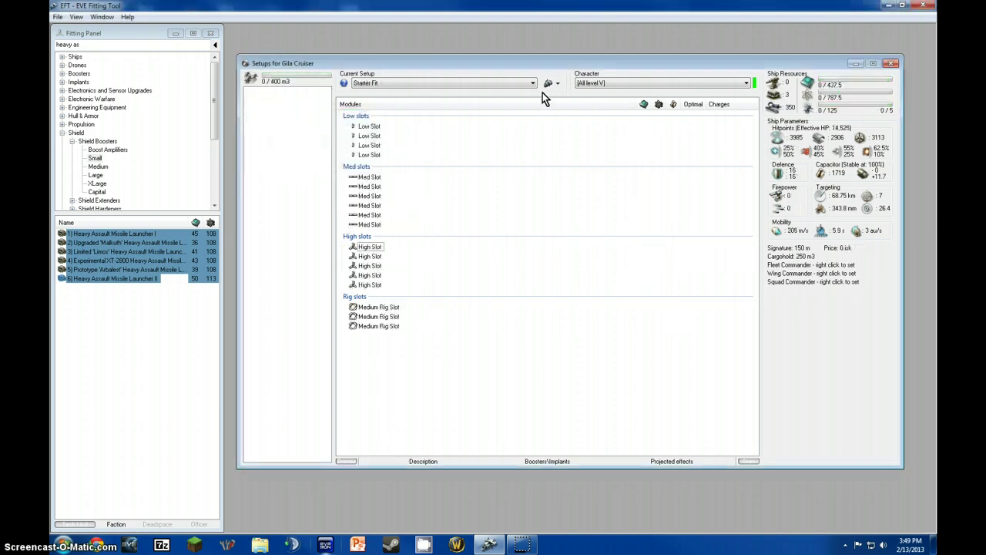
pyautogui.click(131, 44)
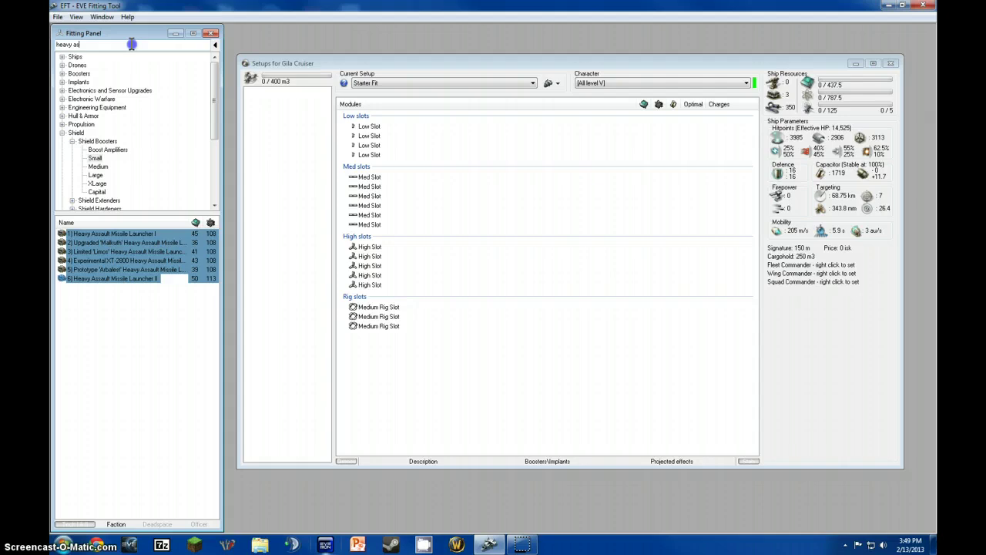
pyautogui.click(376, 83)
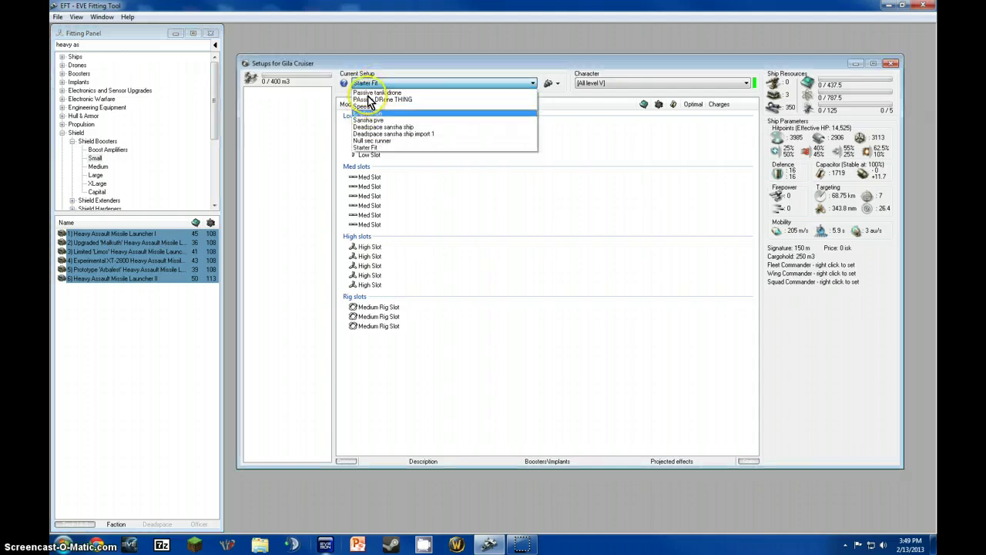
pyautogui.click(362, 151)
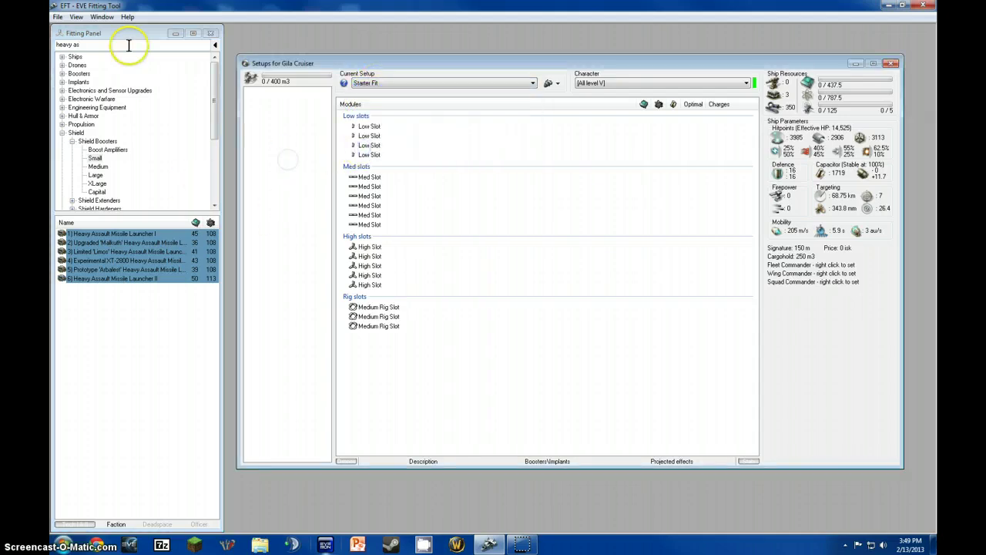
# Step: Search for "drone dam" and fit two Drone Damage Amplifier II modules in the low slots
pyautogui.moveTo(128, 44); pyautogui.dragTo(57, 44)
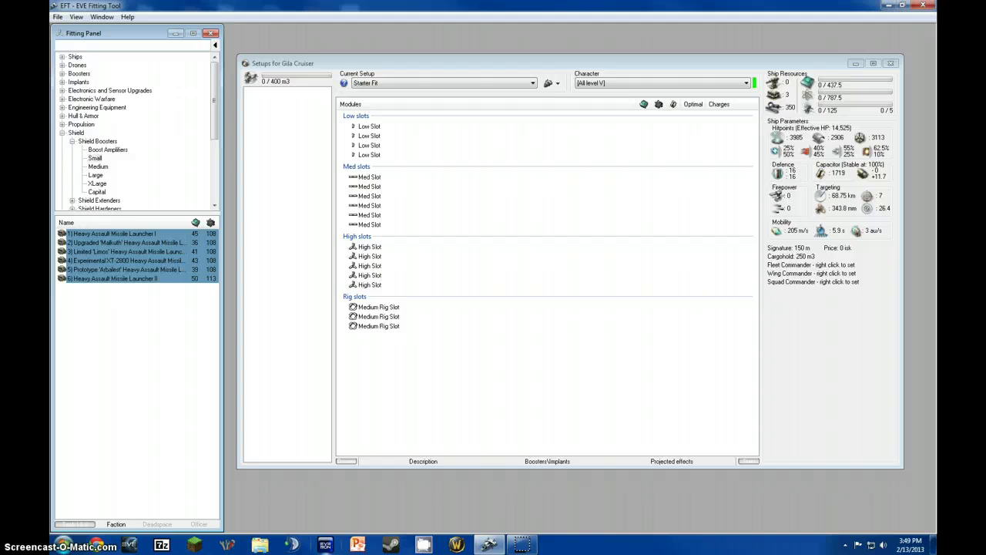
pyautogui.write('drone dam')
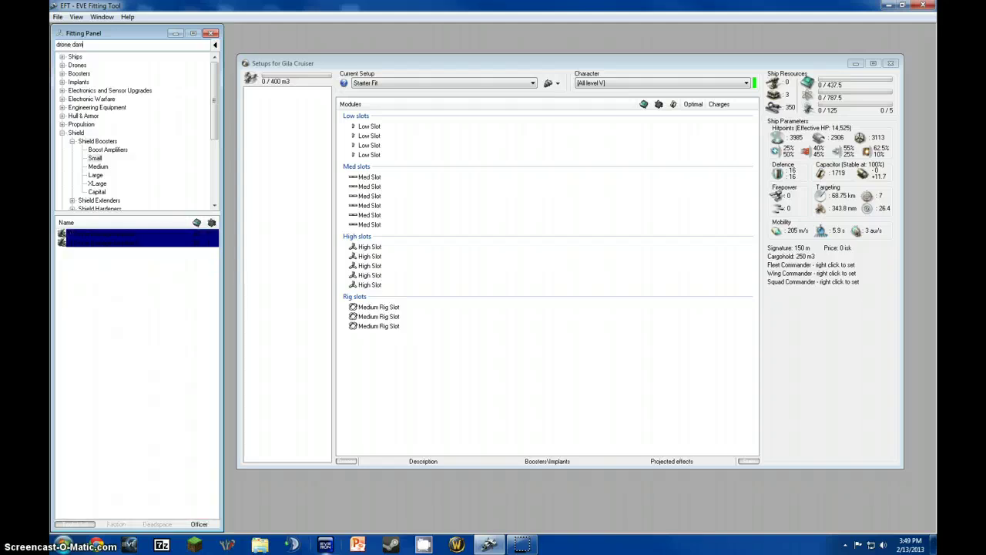
pyautogui.doubleClick(93, 246)
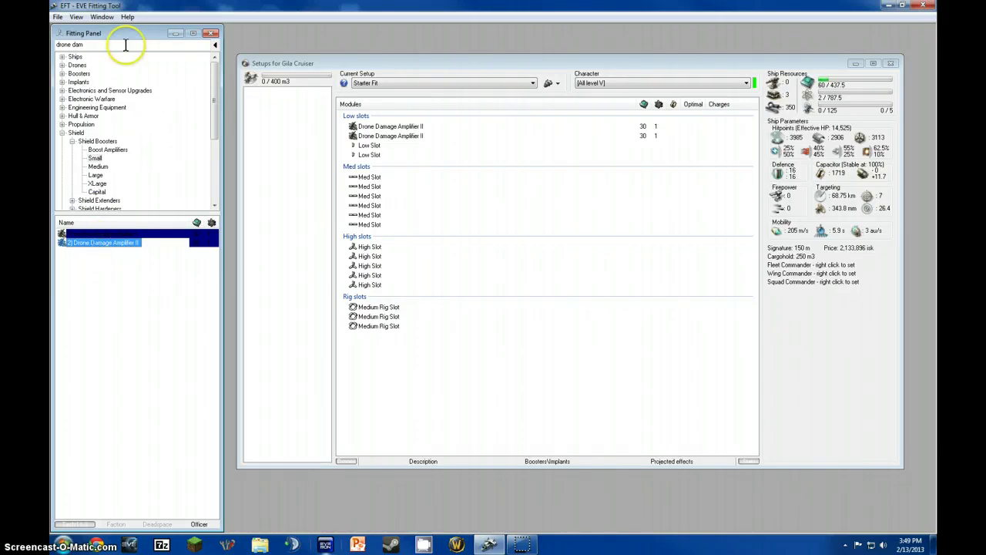
# Step: Search for "co-pr" and fit two Co-Processor II modules in the remaining low slots
pyautogui.tripleClick(126, 45)
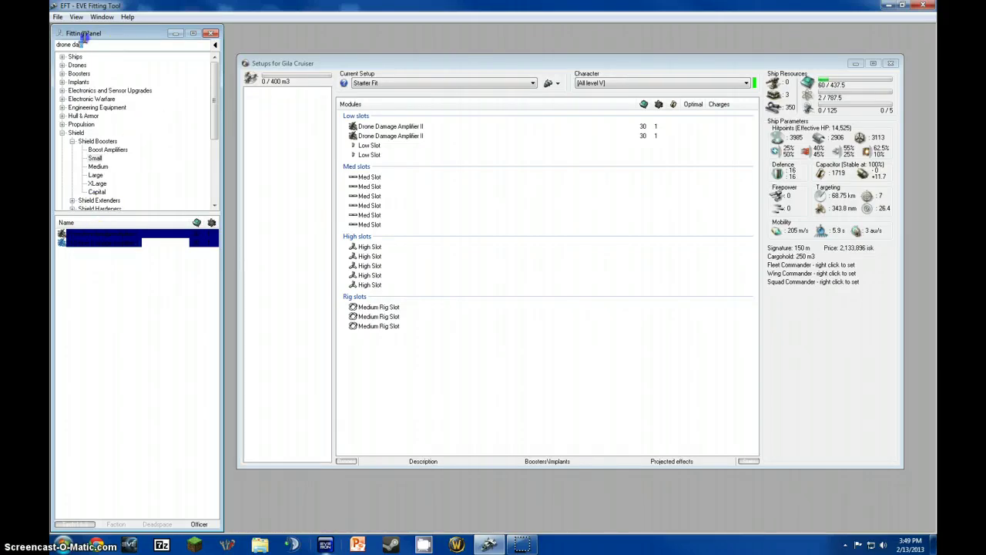
pyautogui.press('BackSpace')
pyautogui.click(152, 43)
pyautogui.write('co-pr')
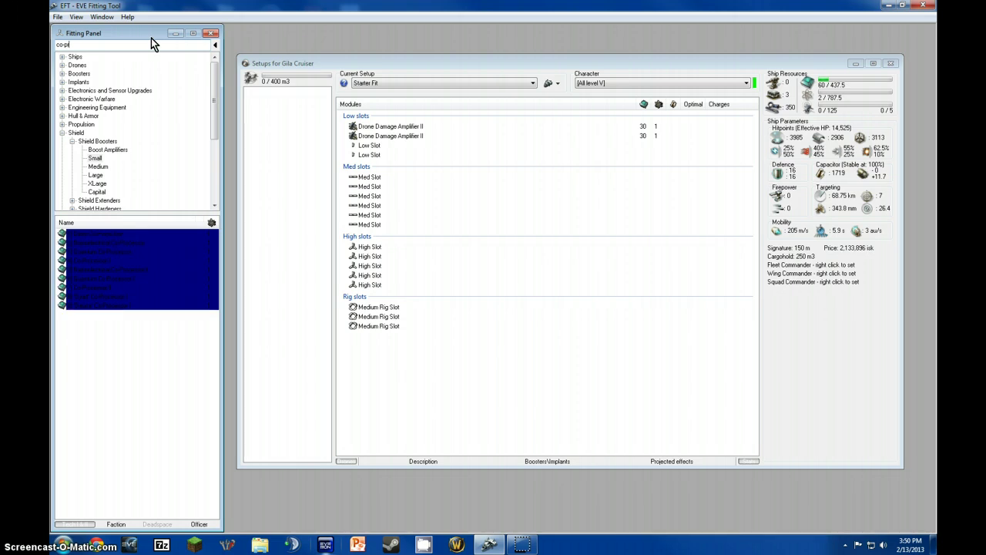
pyautogui.doubleClick(97, 289)
pyautogui.doubleClick(96, 288)
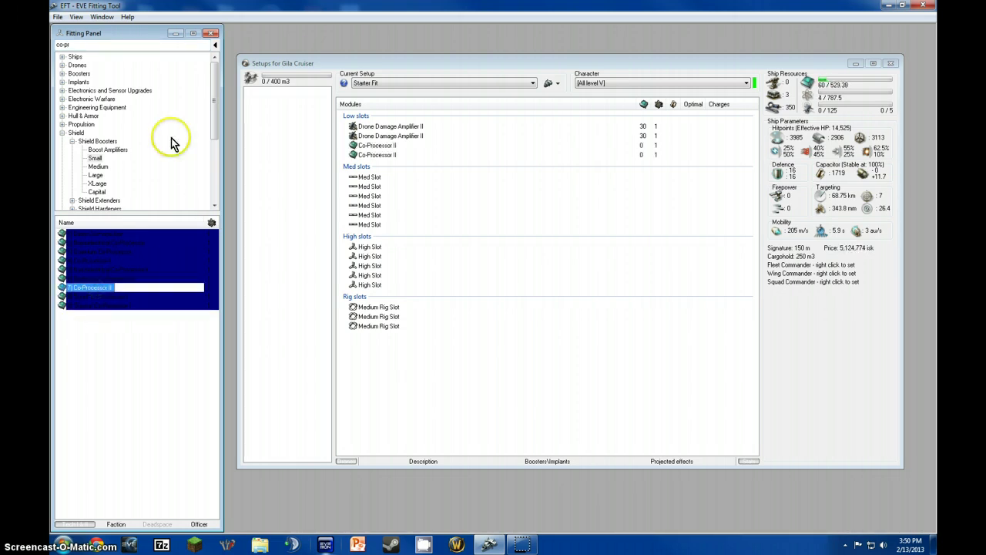
# Step: Search for "em ward" and fit an EM Ward Field II in the first med slot
pyautogui.click(154, 45)
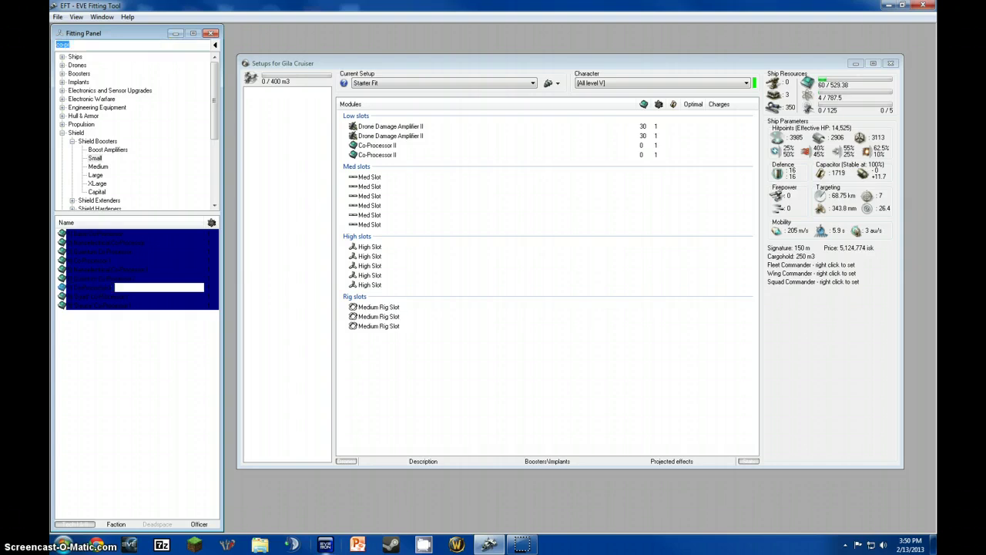
pyautogui.press('BackSpace')
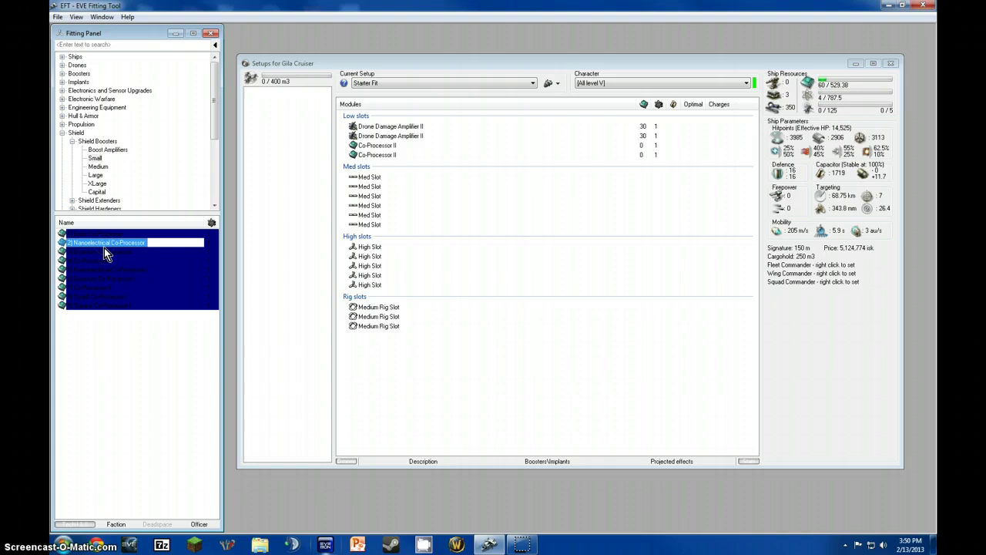
pyautogui.click(147, 44)
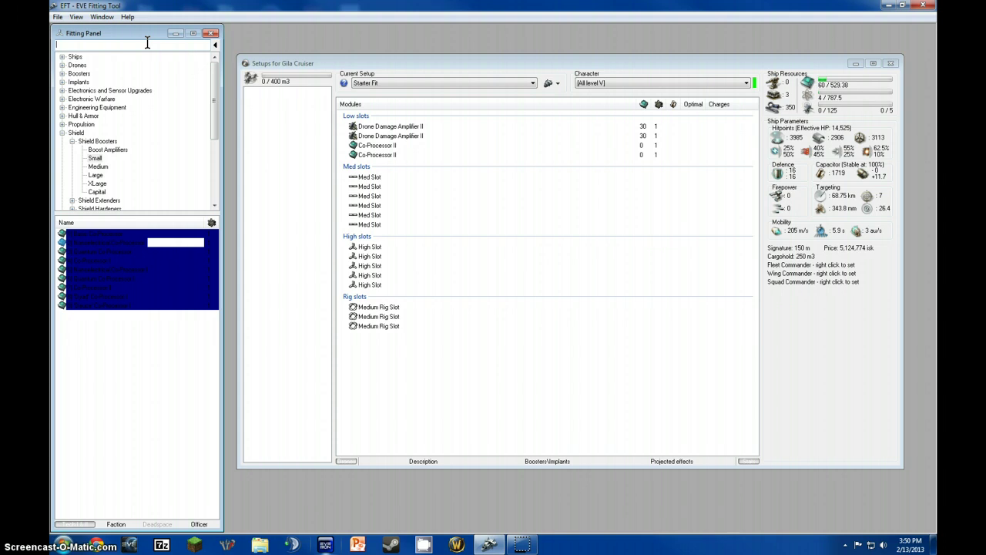
pyautogui.write('em ward')
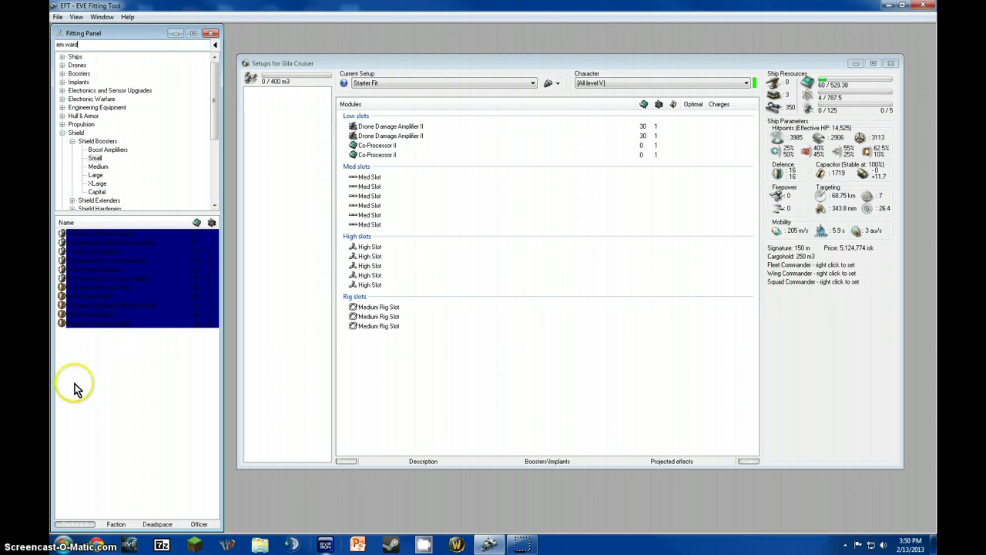
pyautogui.doubleClick(71, 315)
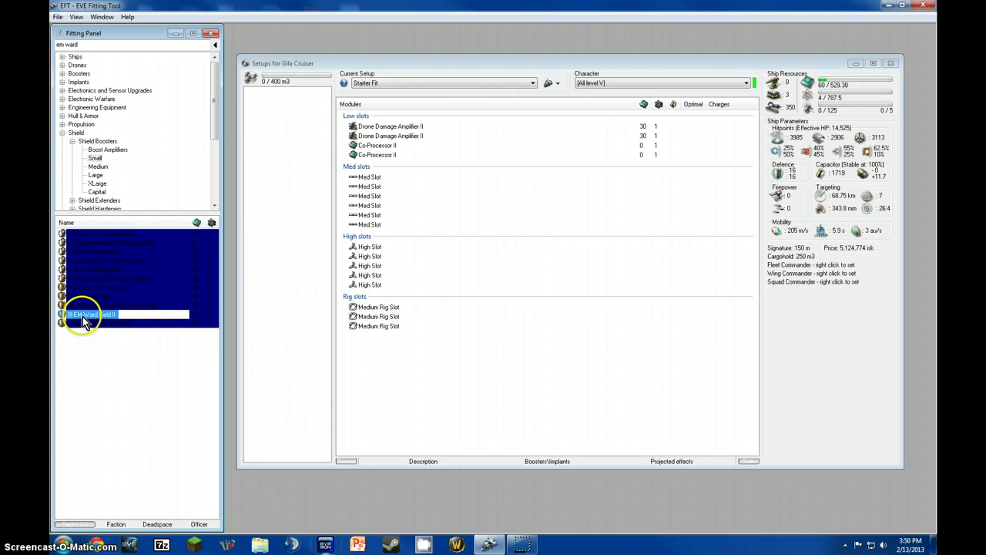
# Step: Search for "thermic d" and fit a Thermic Dissipation Field II in the next med slot
pyautogui.click(121, 44)
pyautogui.hotkey('ctrl', 'a')
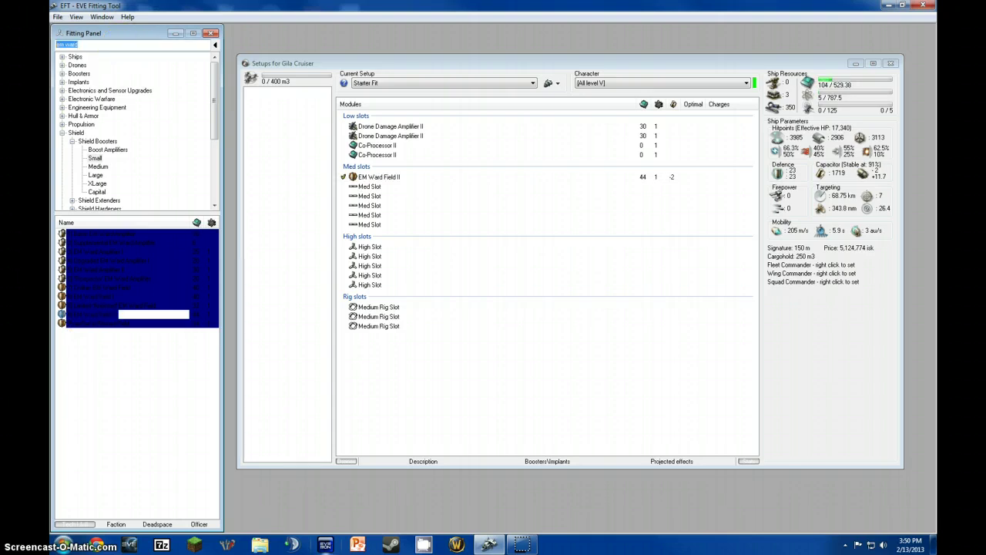
pyautogui.press('BackSpace')
pyautogui.write('therm')
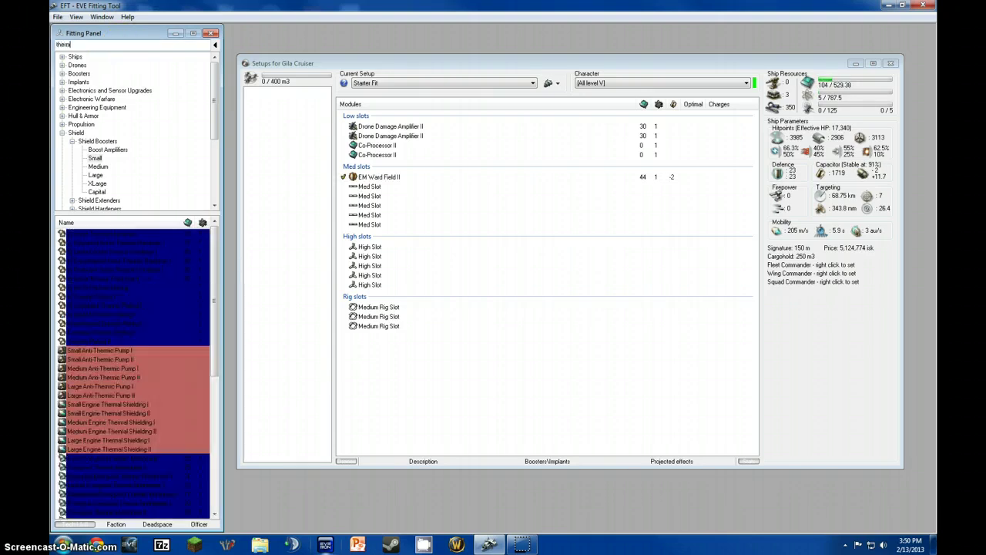
pyautogui.write('ic d')
pyautogui.press('BackSpace')
pyautogui.press('BackSpace')
pyautogui.press('BackSpace')
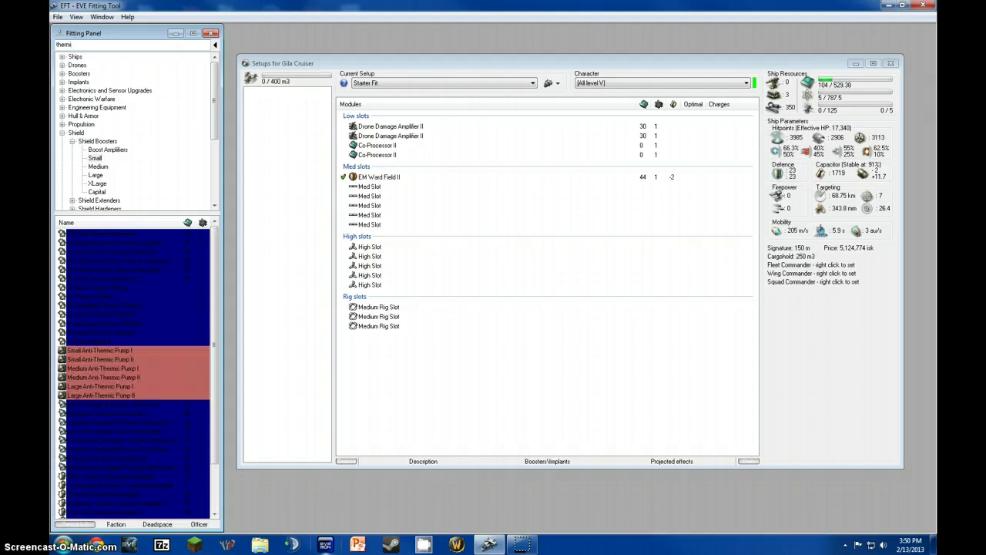
pyautogui.write('c d')
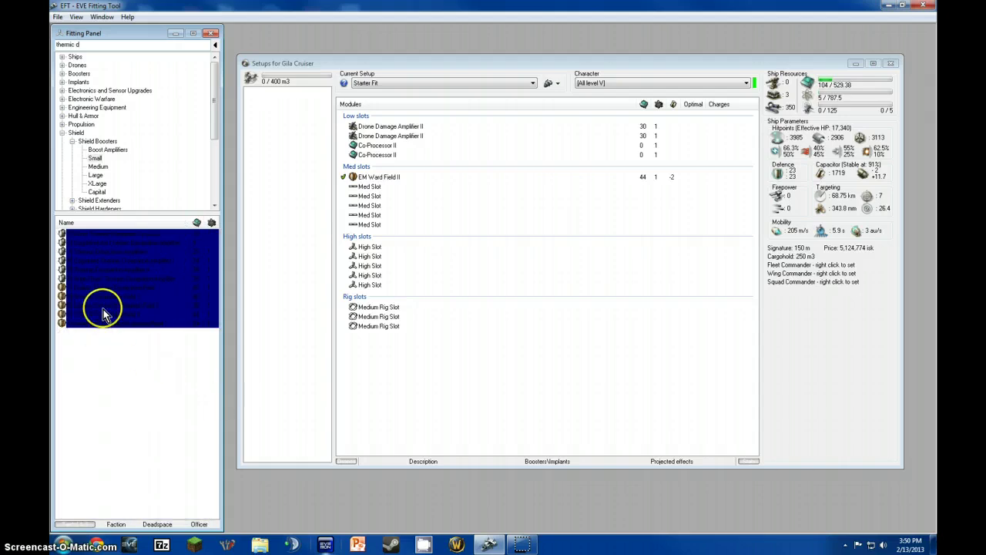
pyautogui.doubleClick(104, 316)
pyautogui.click(446, 419)
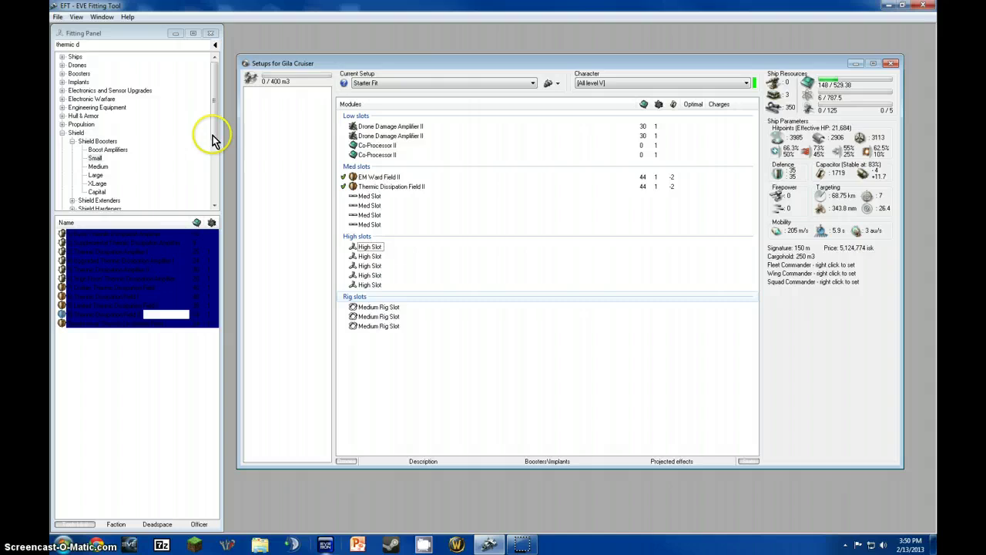
# Step: Search for "medium shield" and fit a Medium Shield Booster II in the third med slot
pyautogui.click(130, 46)
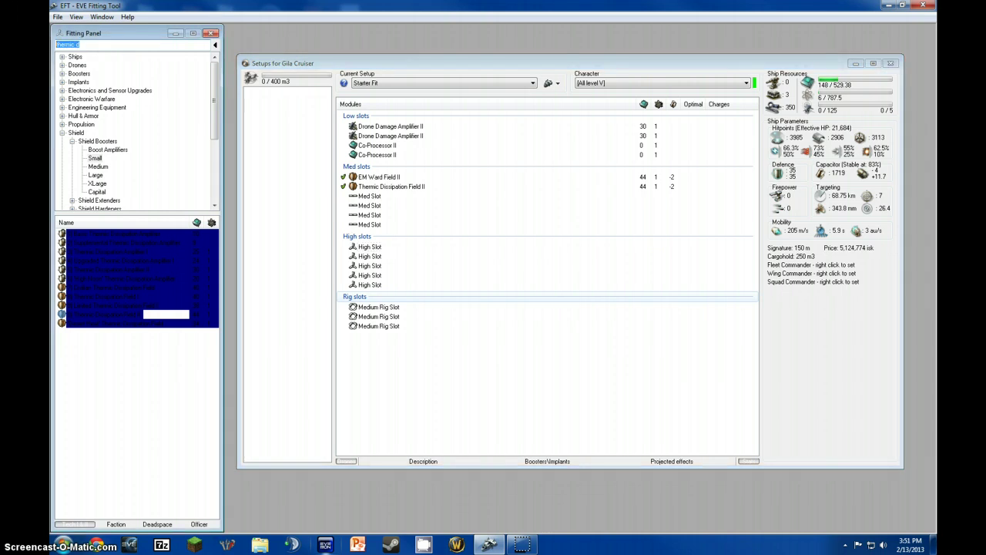
pyautogui.press('BackSpace')
pyautogui.write('medium shield')
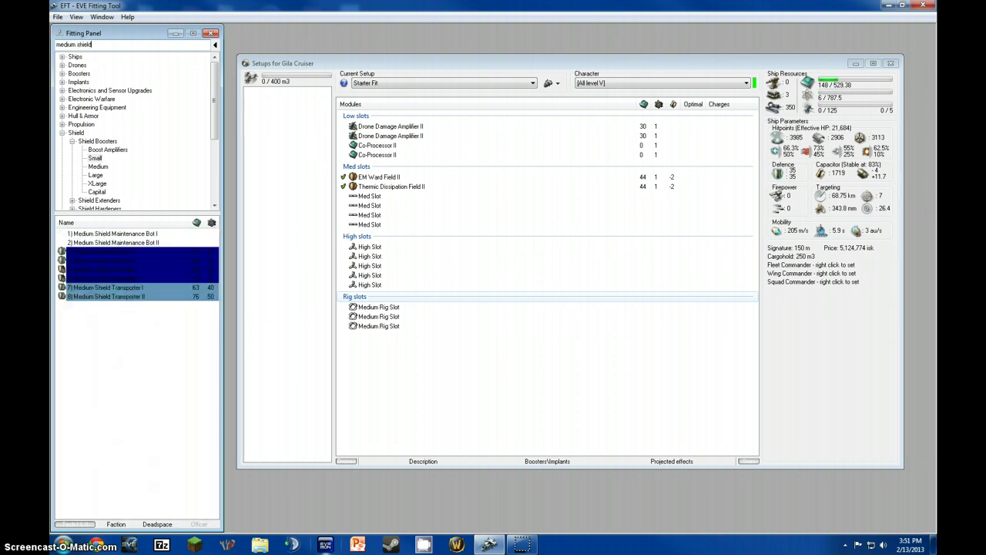
pyautogui.doubleClick(91, 262)
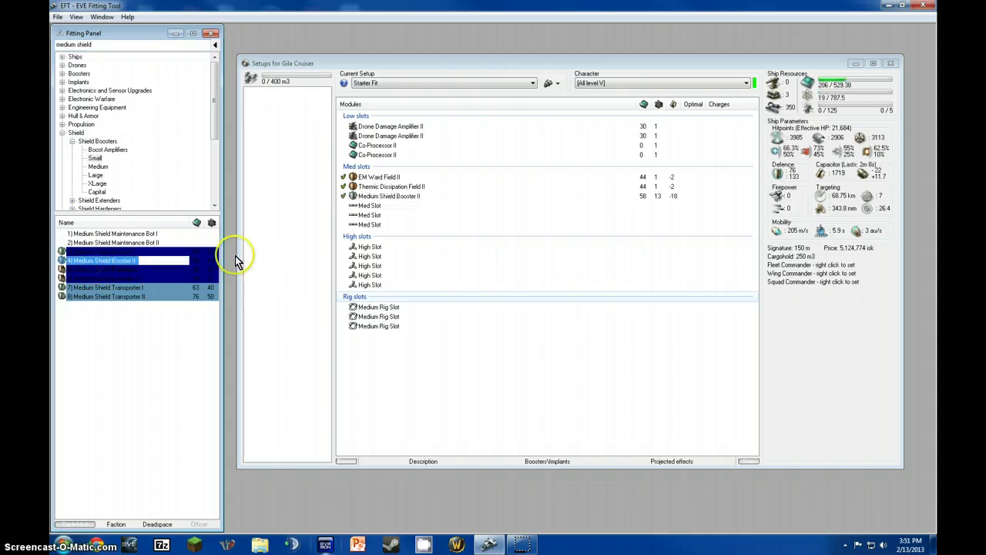
# Step: Search for "shield boost" and fit a Shield Boost Amplifier I in the fourth med slot
pyautogui.click(130, 44)
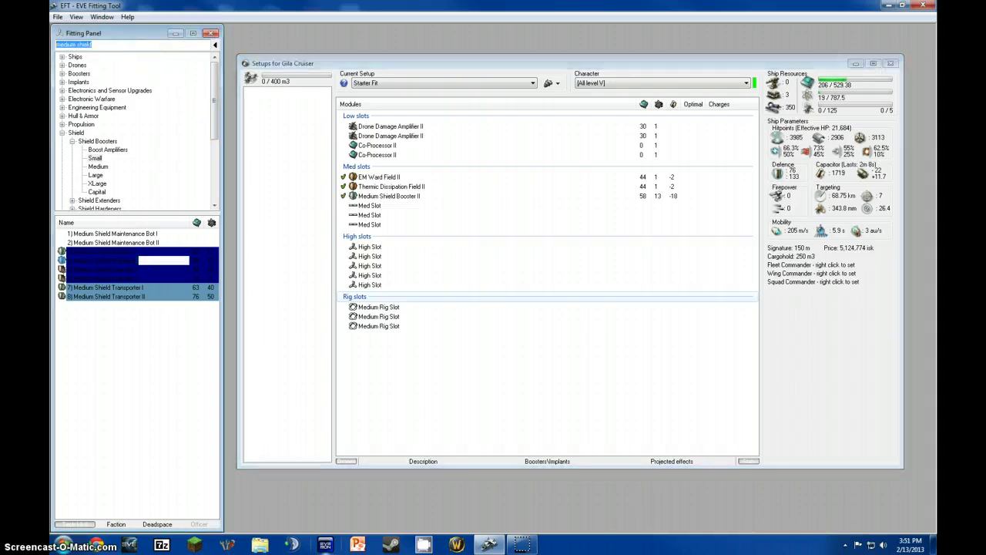
pyautogui.press('BackSpace')
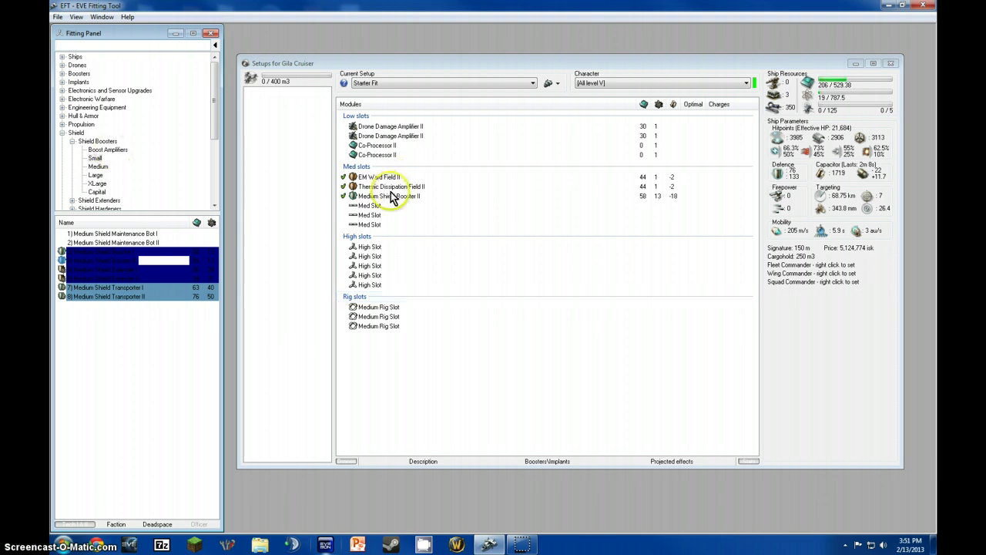
pyautogui.click(383, 196)
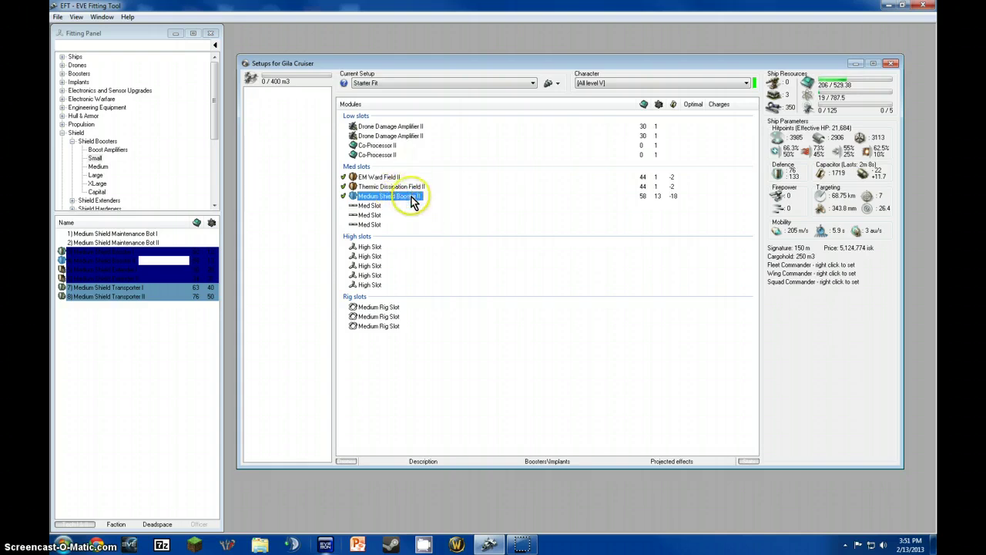
pyautogui.click(311, 262)
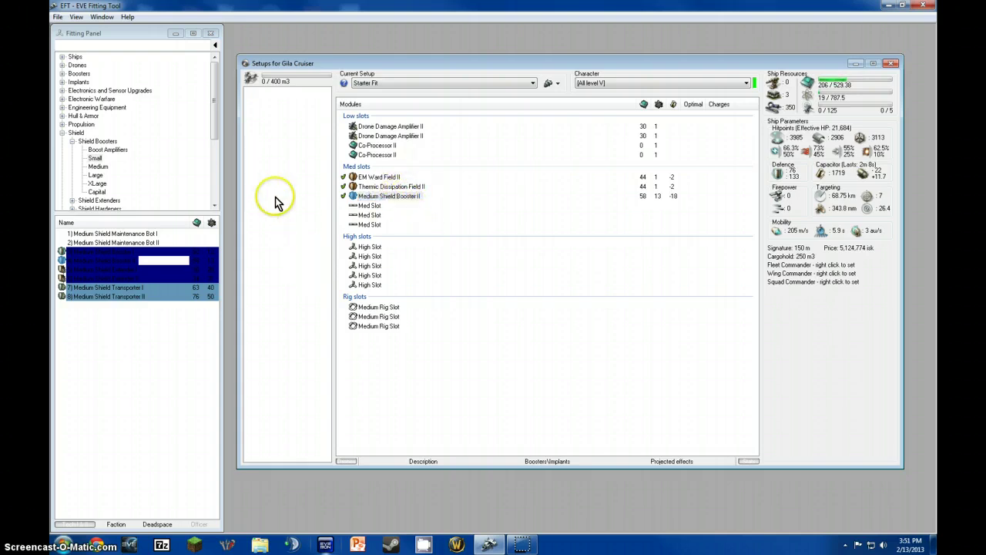
pyautogui.click(117, 44)
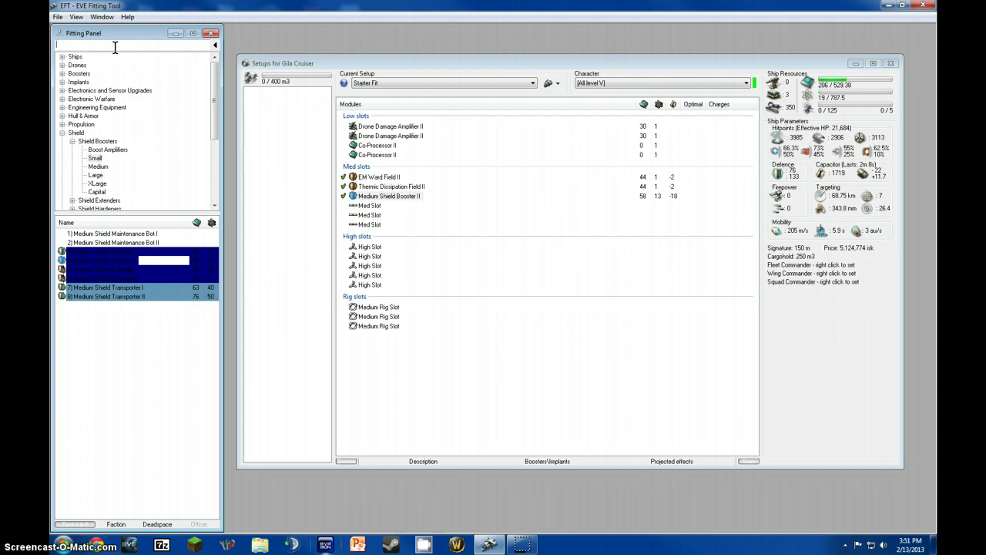
pyautogui.write('shield boost')
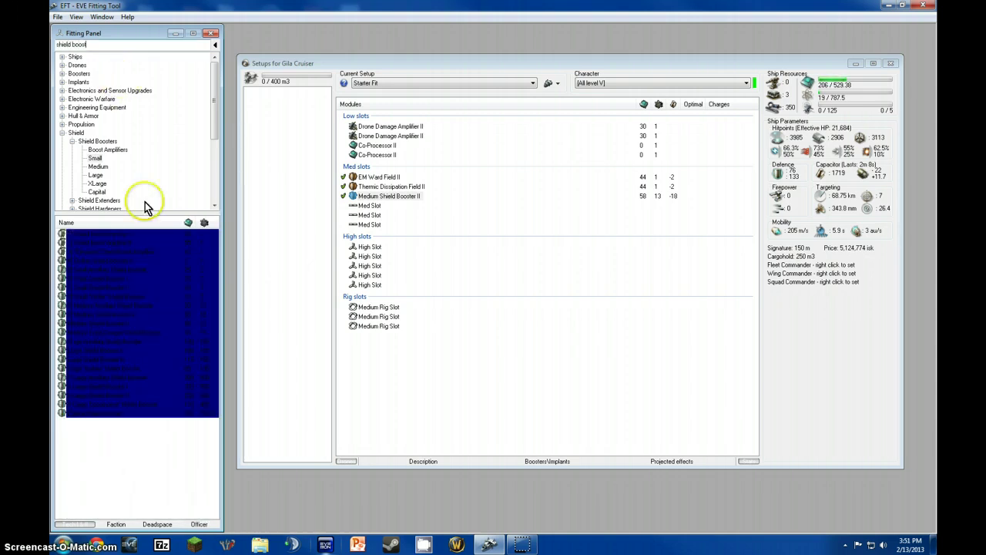
pyautogui.doubleClick(111, 233)
# Step: Search for "cap", fit two Cap Recharger II modules in the remaining med slots, and show that module's Capacitor Rechargers group
pyautogui.click(108, 44)
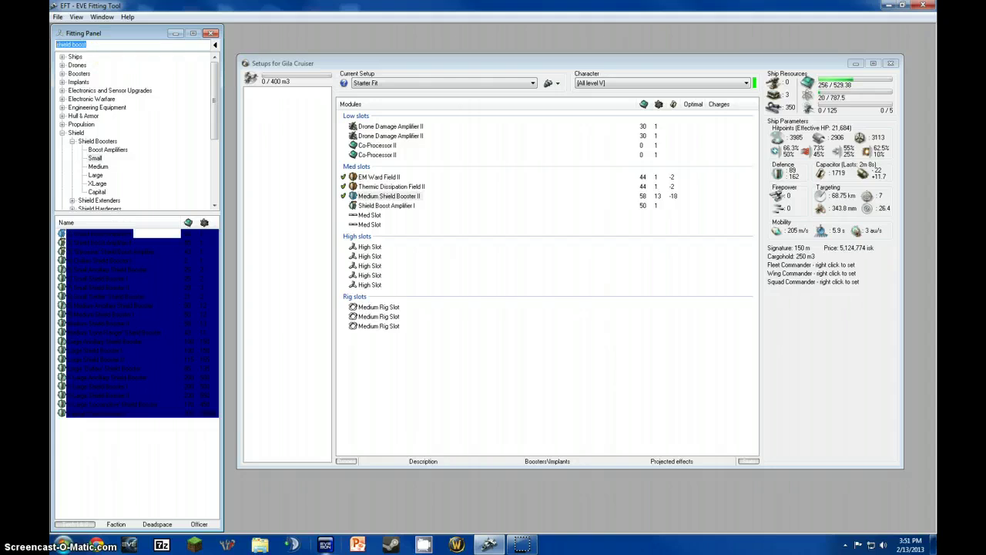
pyautogui.press('BackSpace')
pyautogui.write('cap')
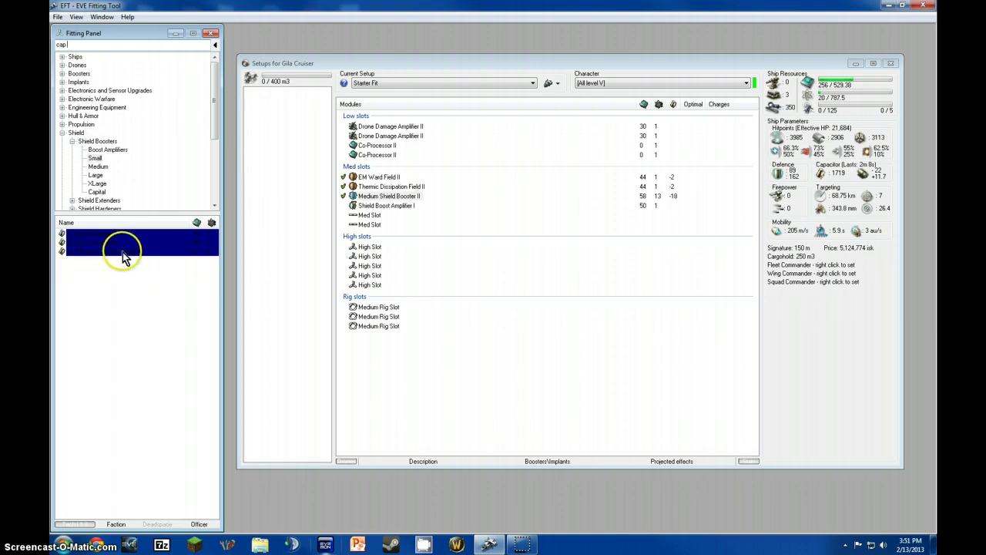
pyautogui.click(101, 245)
pyautogui.doubleClick(100, 246)
pyautogui.doubleClick(101, 246)
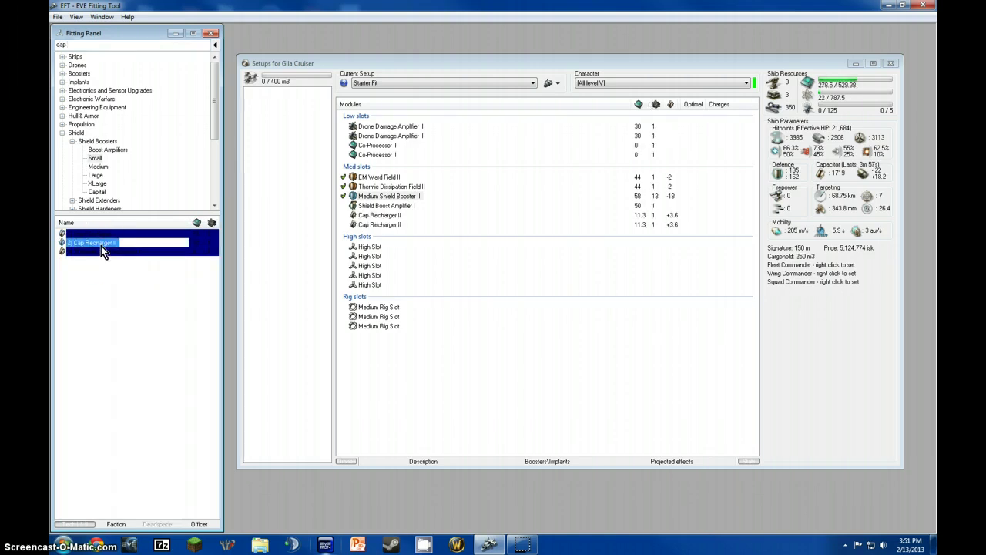
pyautogui.rightClick(101, 246)
pyautogui.click(108, 282)
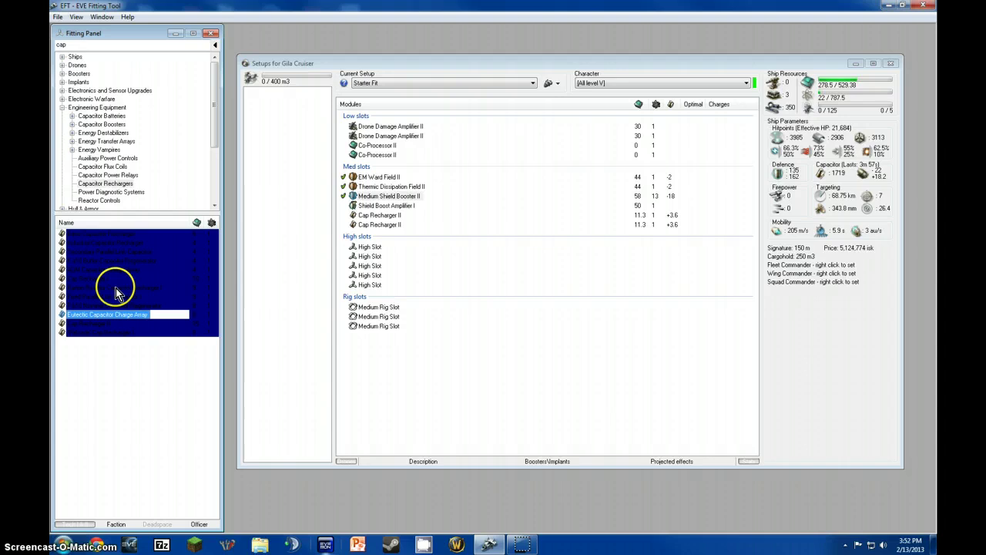
# Step: Search for "medium cap" and fit Medium Capacitor Control Circuit I rigs in all three rig slots
pyautogui.doubleClick(65, 44)
pyautogui.press('BackSpace')
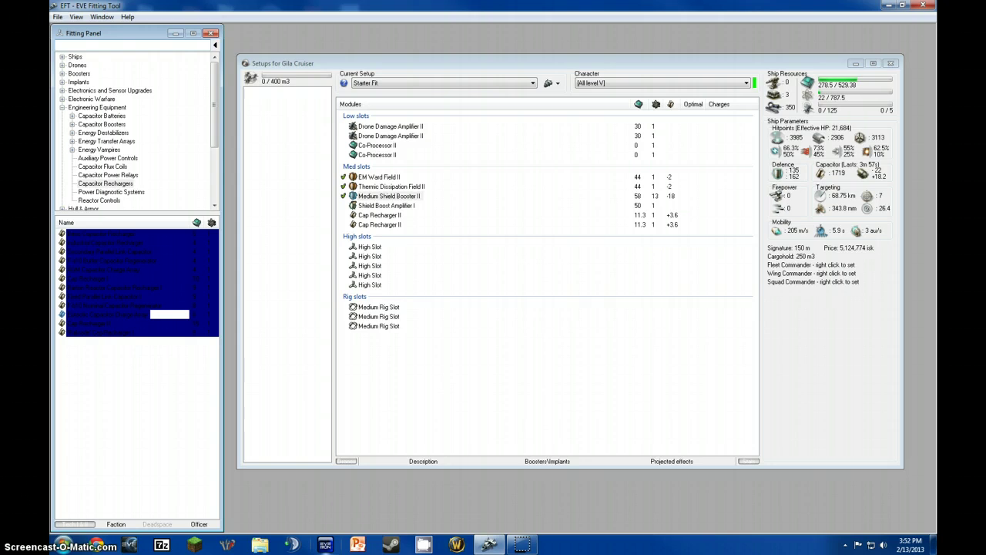
pyautogui.write('medi')
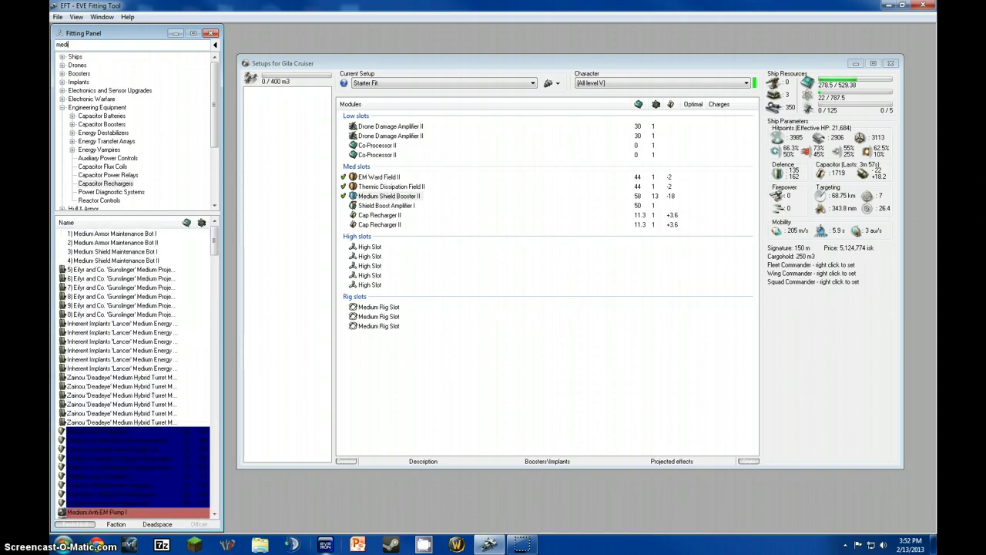
pyautogui.write('um cap')
pyautogui.doubleClick(111, 288)
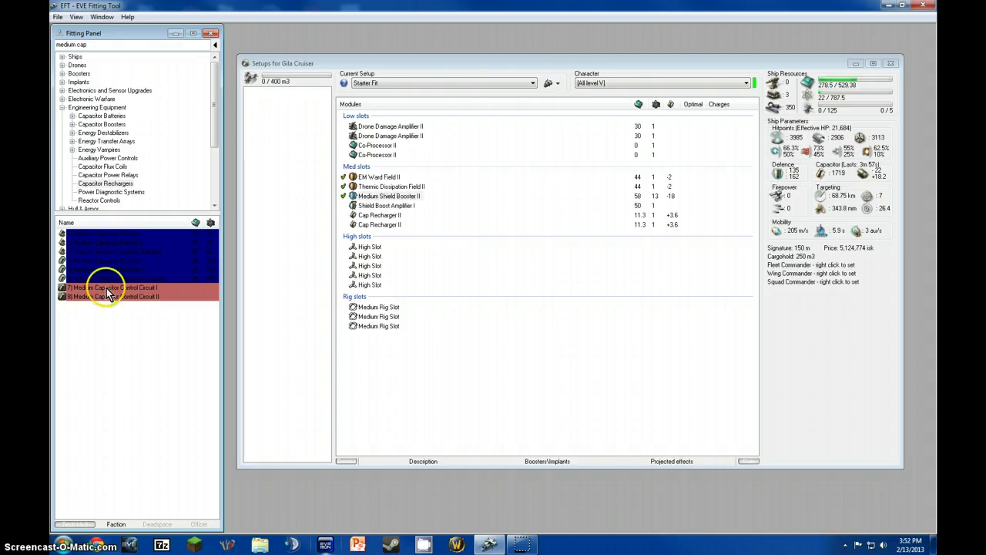
pyautogui.doubleClick(111, 289)
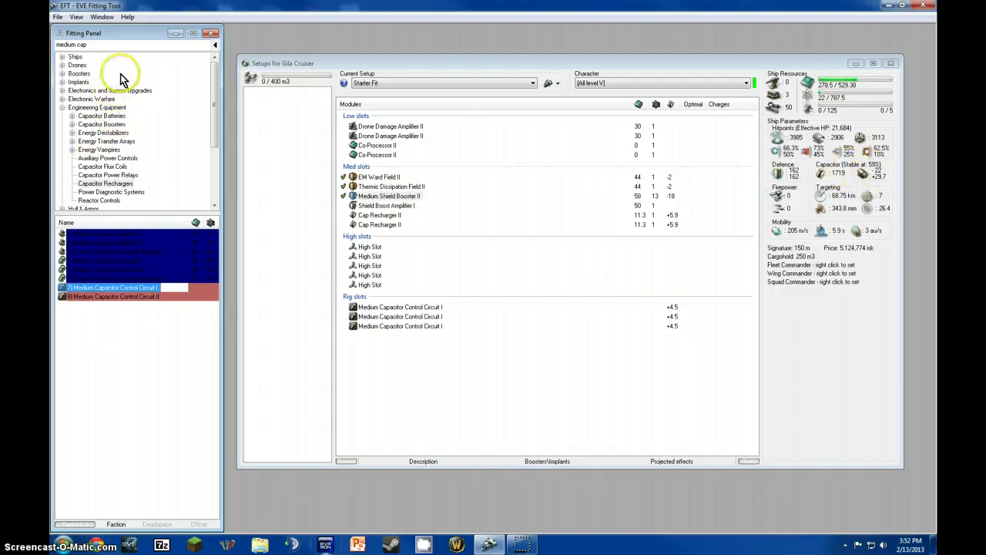
# Step: Replace the first Cap Recharger II with a 10MN Afterburner II found by searching for "10mn"
pyautogui.click(358, 217)
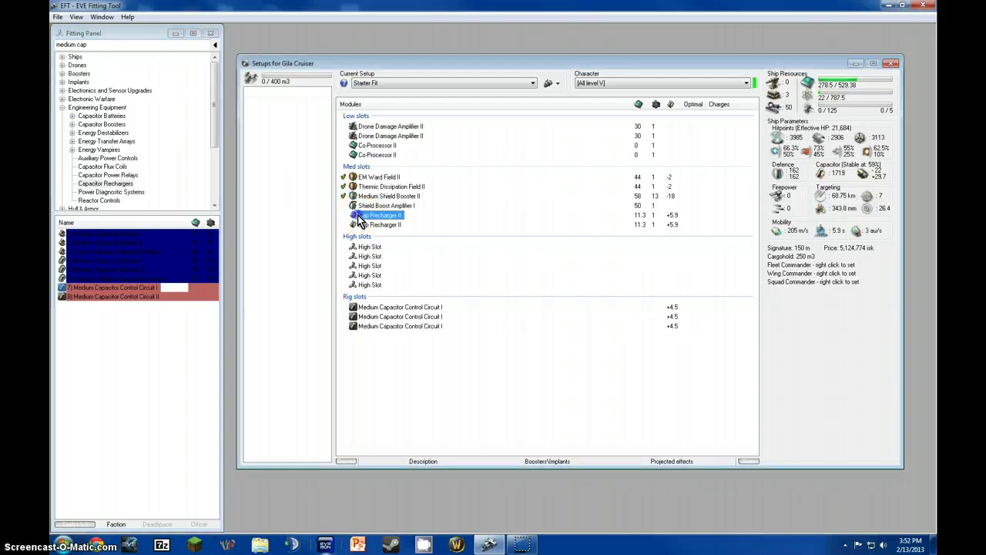
pyautogui.doubleClick(358, 215)
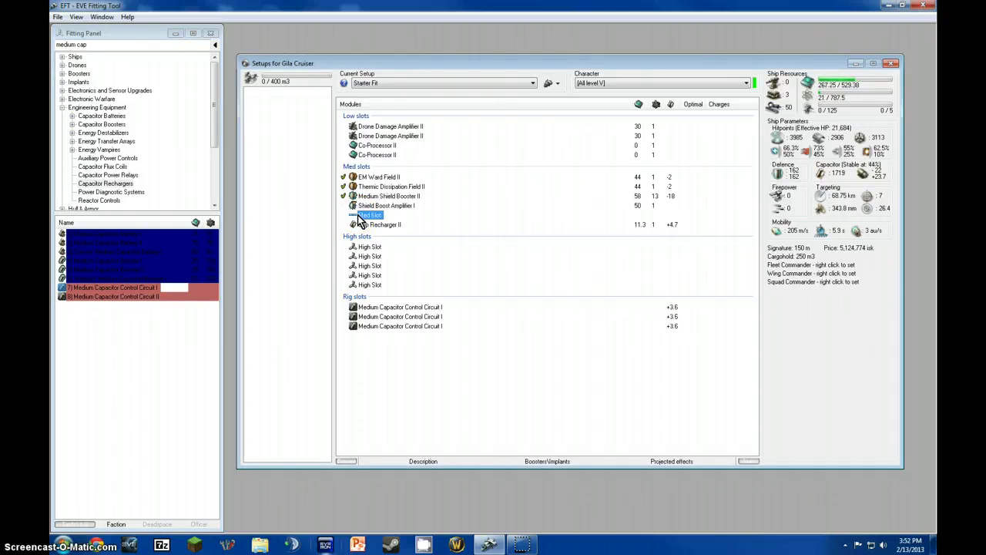
pyautogui.click(123, 44)
pyautogui.hotkey('ctrl', 'a')
pyautogui.press('BackSpace')
pyautogui.write('1')
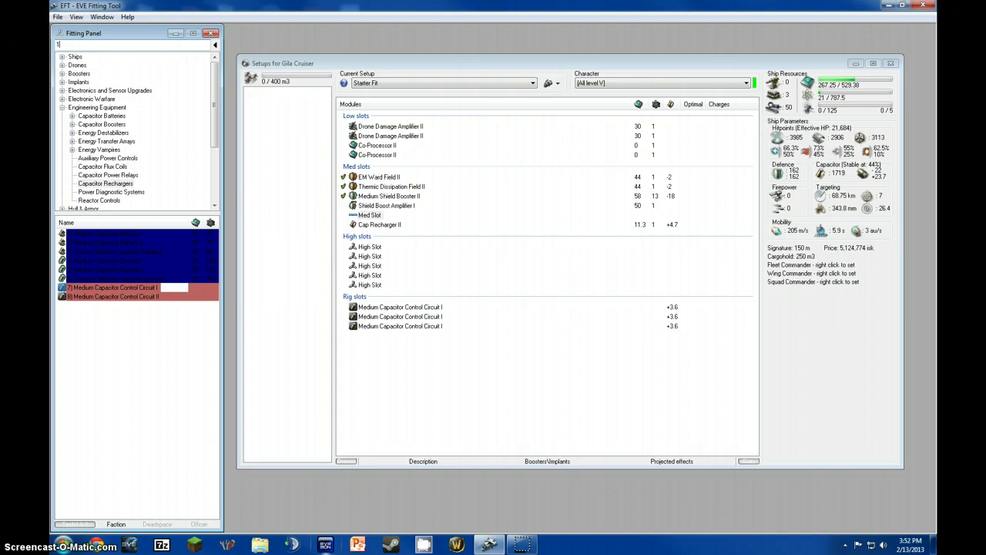
pyautogui.write('0mn')
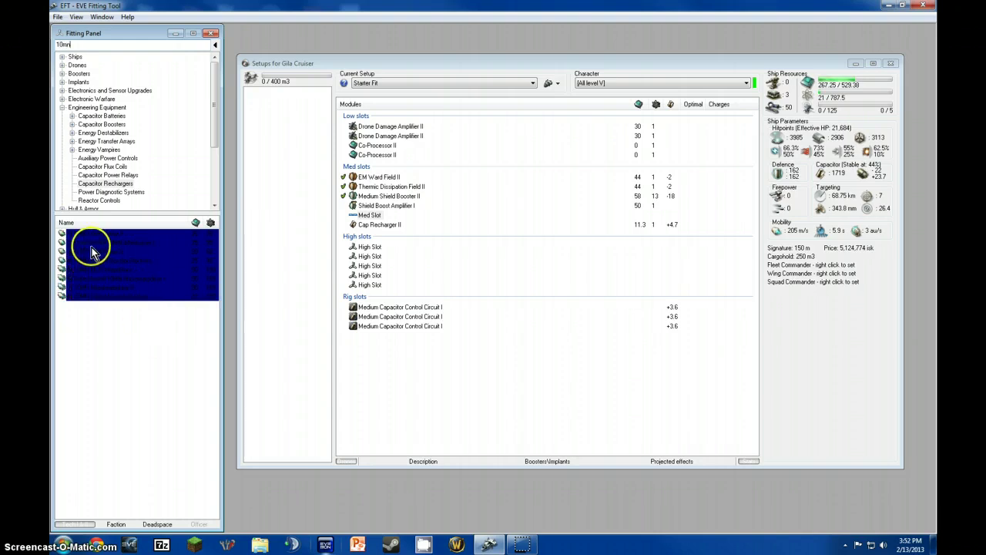
pyautogui.doubleClick(89, 251)
# Step: Search for "heavy miss" and fit three Heavy Missile Launcher II modules in the high slots
pyautogui.click(189, 42)
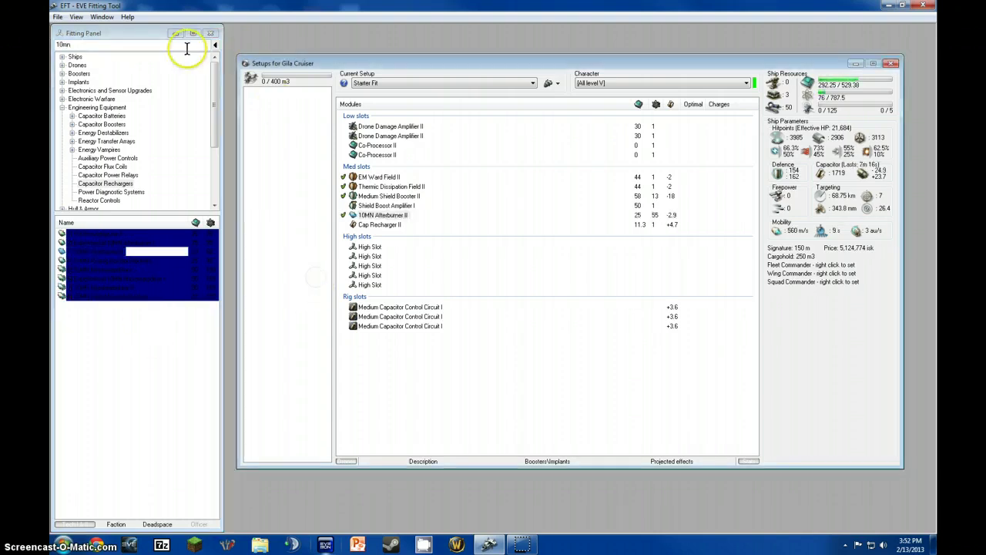
pyautogui.hotkey('ctrl', 'a')
pyautogui.press('BackSpace')
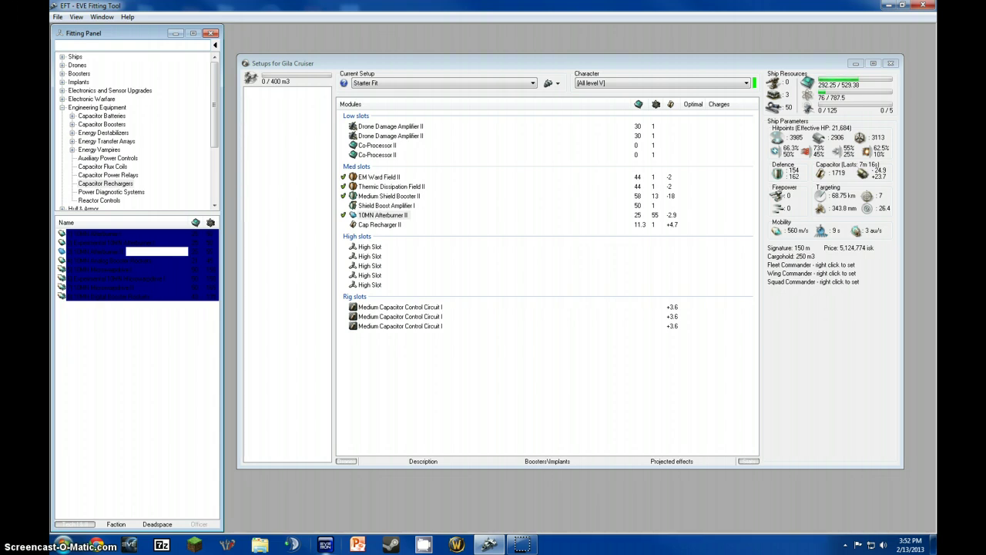
pyautogui.write('eavy miss')
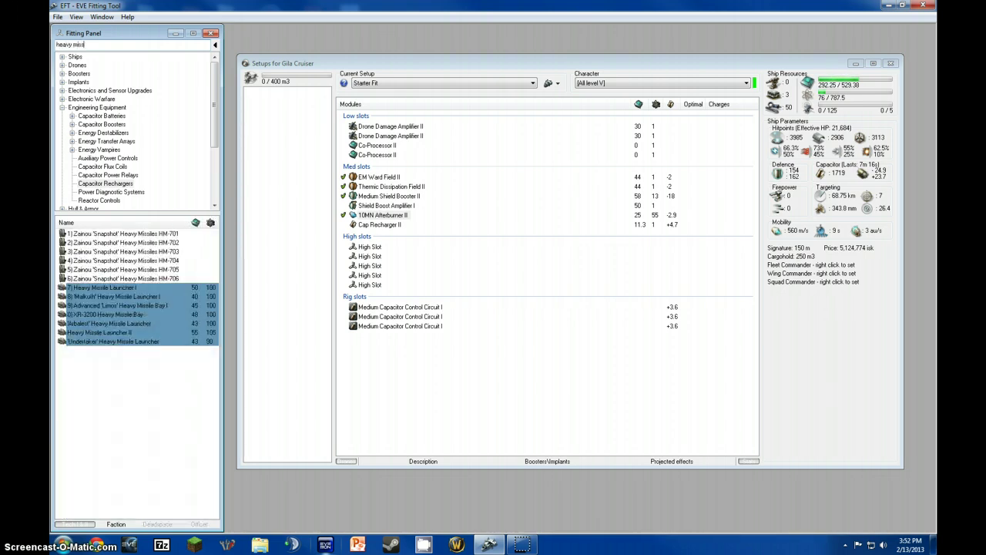
pyautogui.click(85, 332)
pyautogui.doubleClick(86, 333)
pyautogui.doubleClick(88, 335)
pyautogui.doubleClick(89, 336)
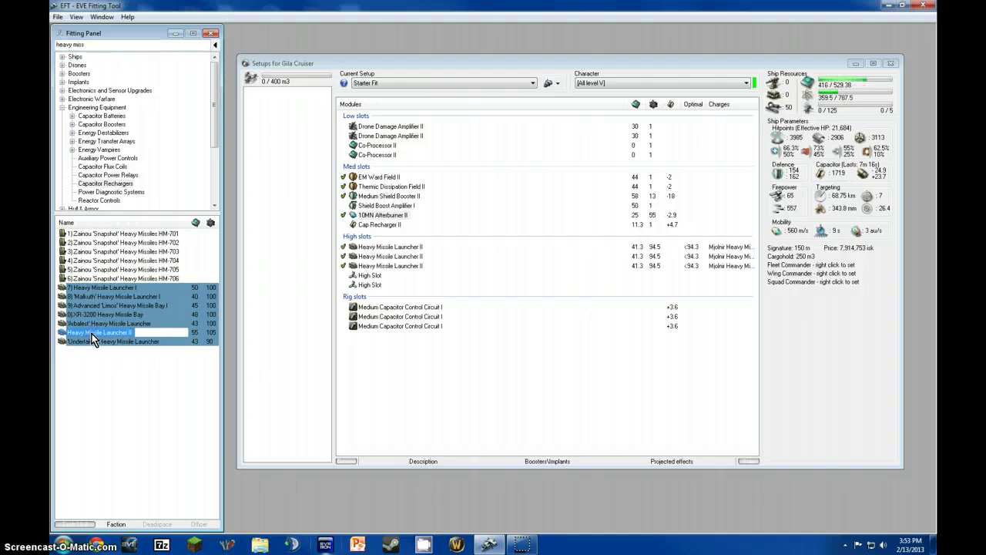
# Step: Search for "drone link" and fit two Drone Link Augmentor II modules in the remaining high slots
pyautogui.tripleClick(70, 44)
pyautogui.press('BackSpace')
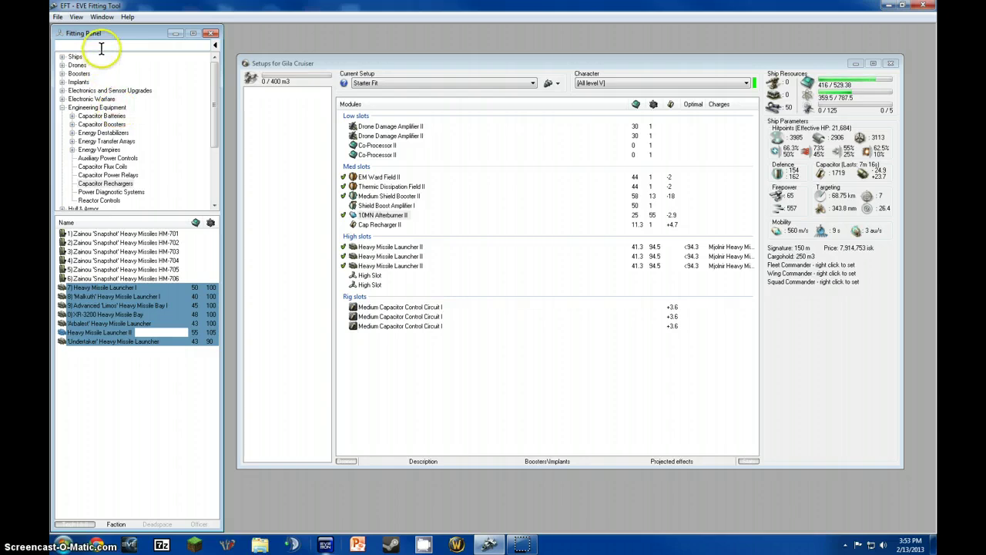
pyautogui.write('rone lu')
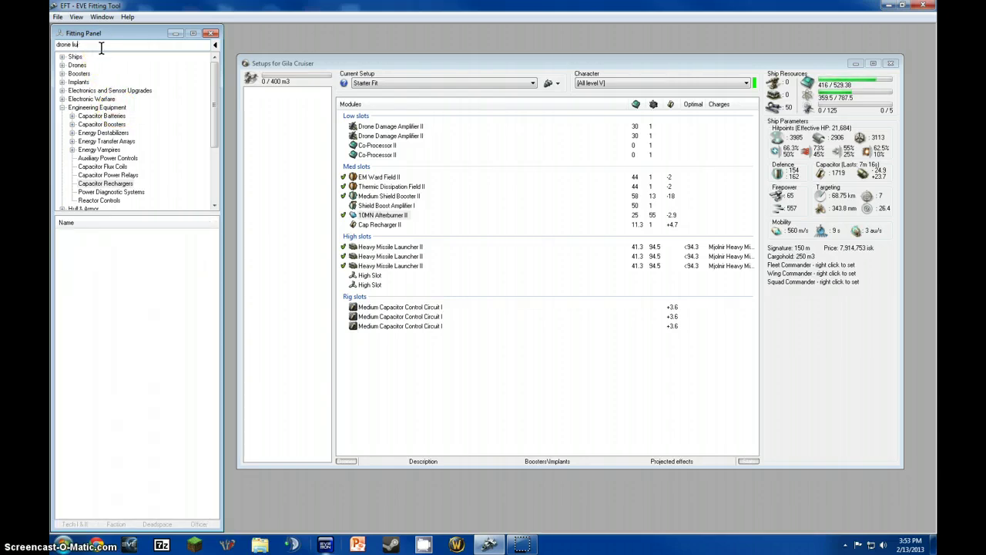
pyautogui.press('BackSpace')
pyautogui.write('ink')
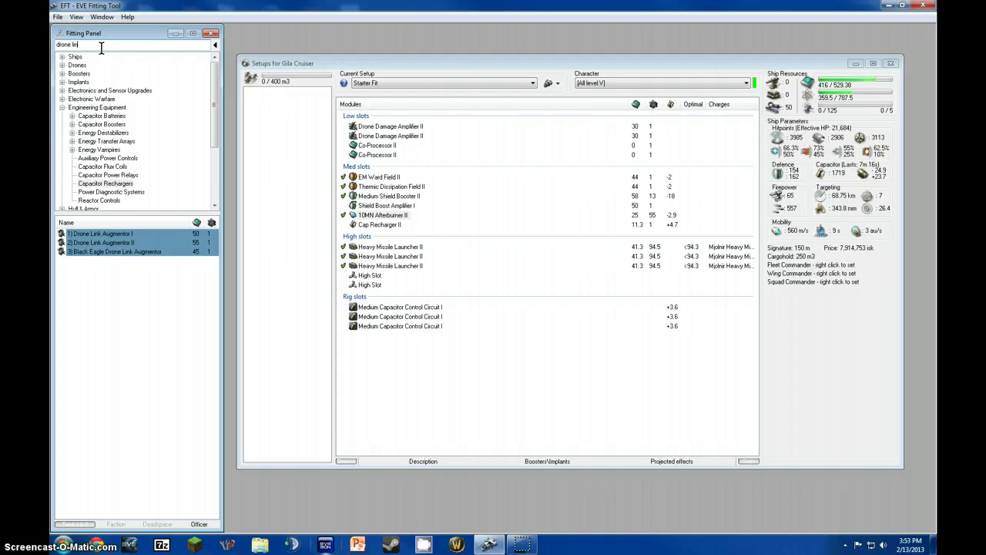
pyautogui.doubleClick(90, 244)
pyautogui.doubleClick(90, 244)
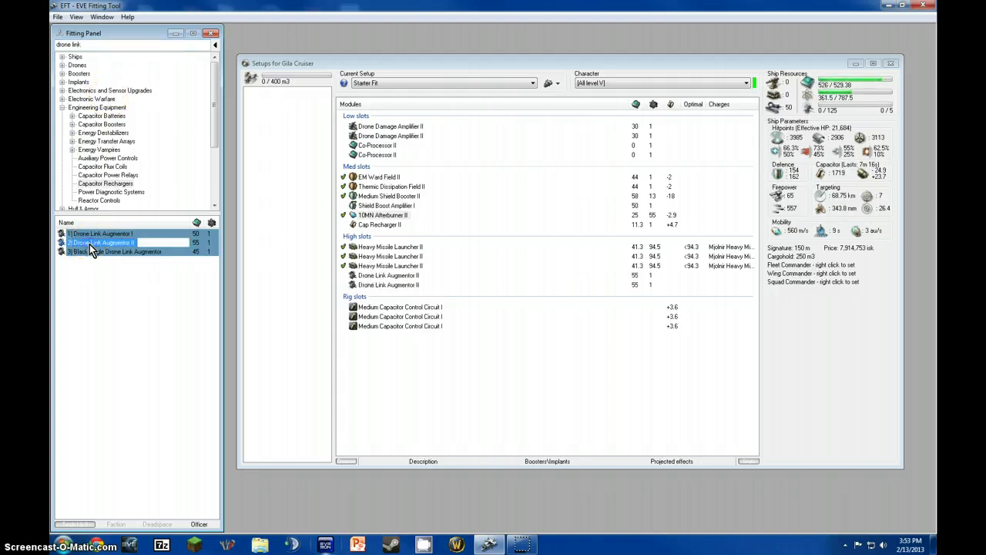
pyautogui.click(532, 396)
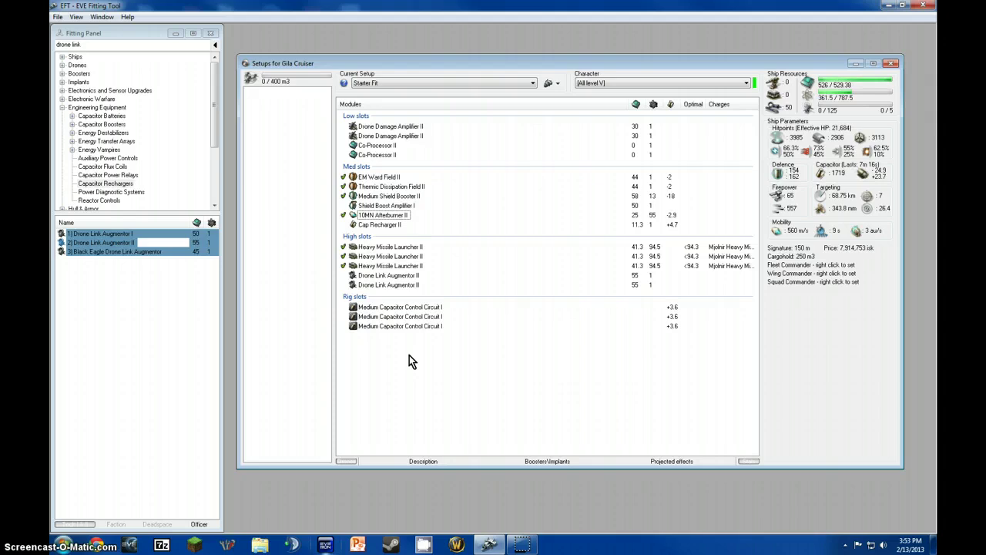
pyautogui.click(122, 34)
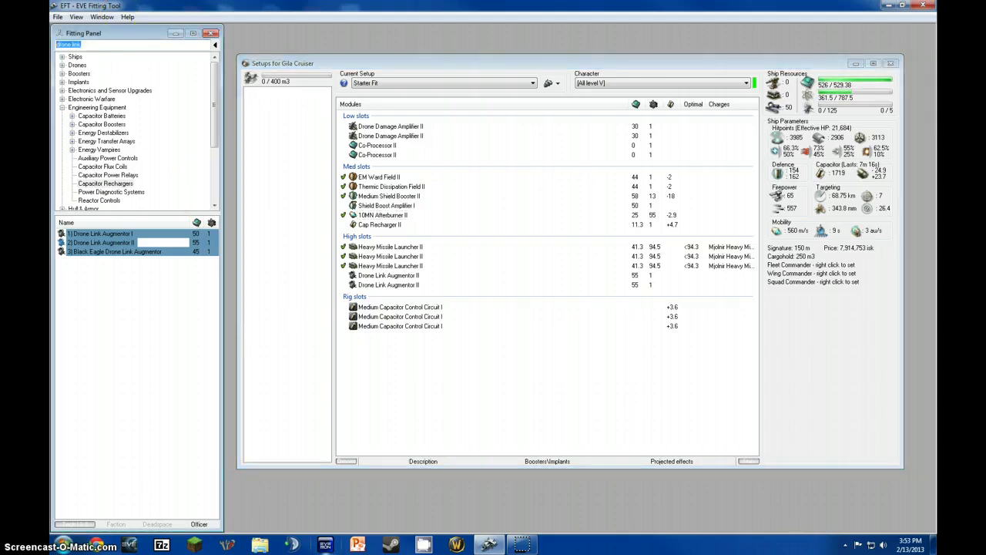
pyautogui.press('BackSpace')
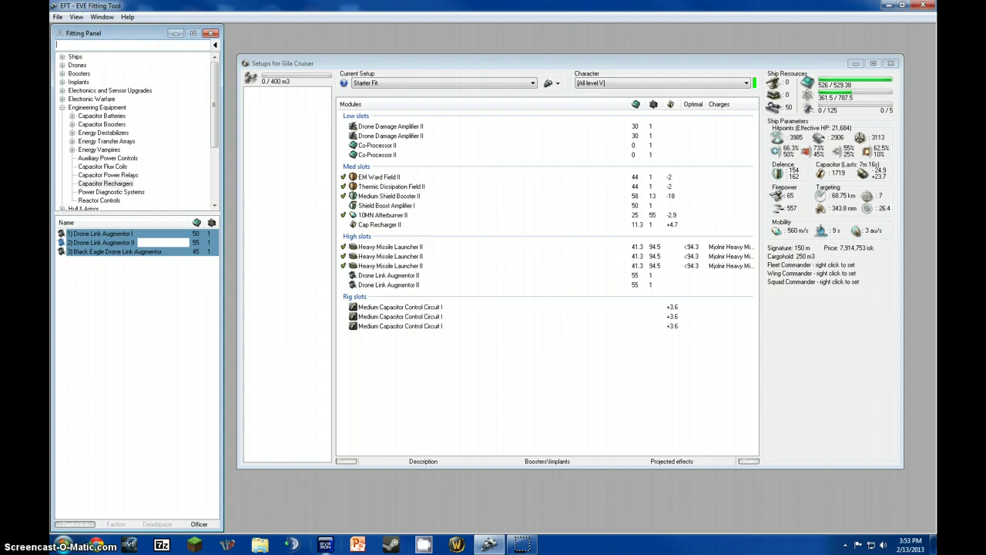
pyautogui.rightClick(787, 172)
pyautogui.click(814, 301)
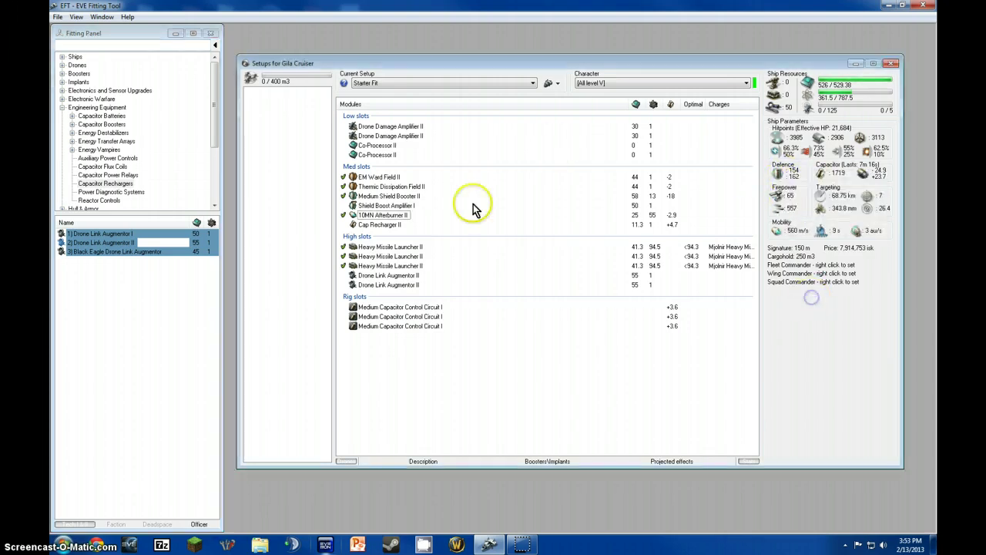
pyautogui.click(378, 215)
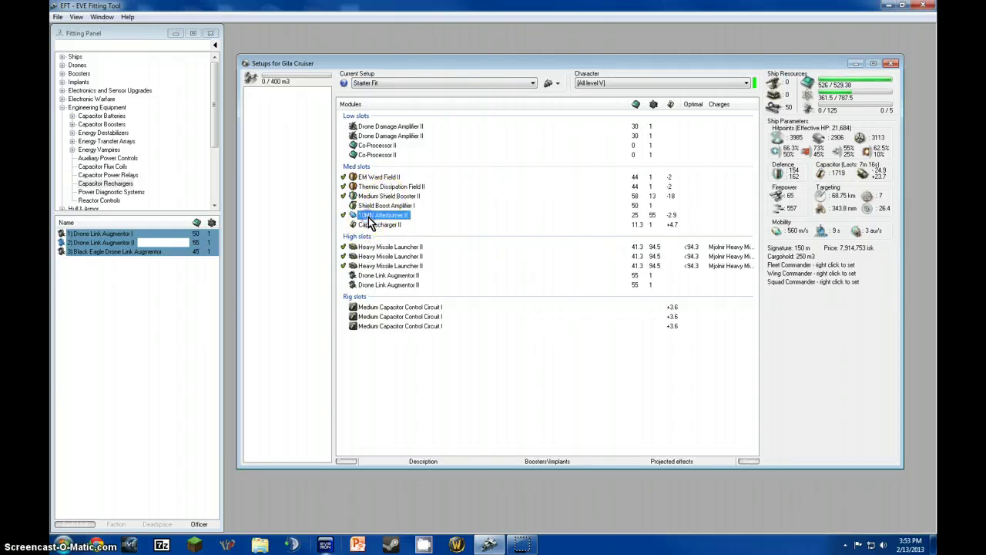
pyautogui.click(384, 425)
# Step: Search for "ogre" and add five Ogre II drones to the drone bay
pyautogui.click(107, 36)
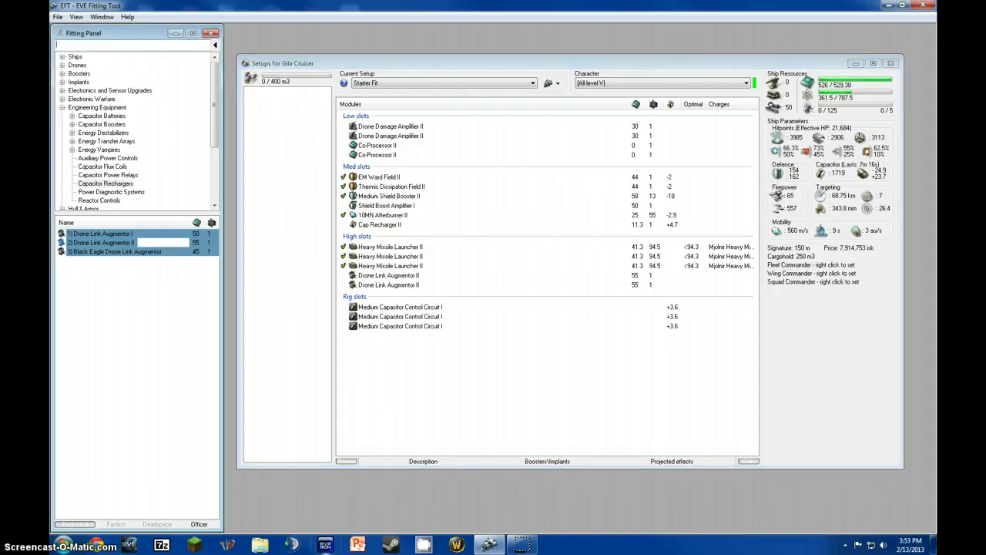
pyautogui.write('ogre')
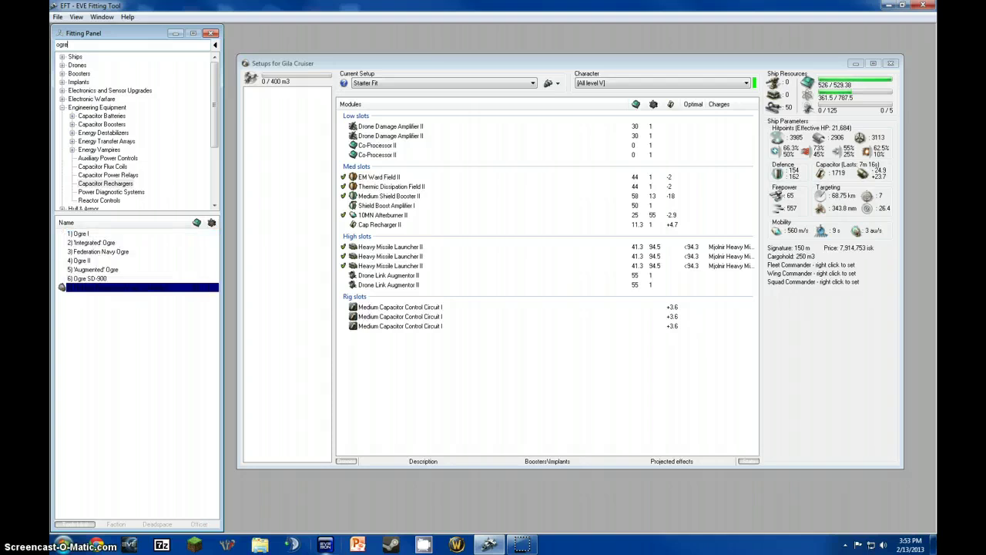
pyautogui.doubleClick(77, 262)
pyautogui.doubleClick(77, 261)
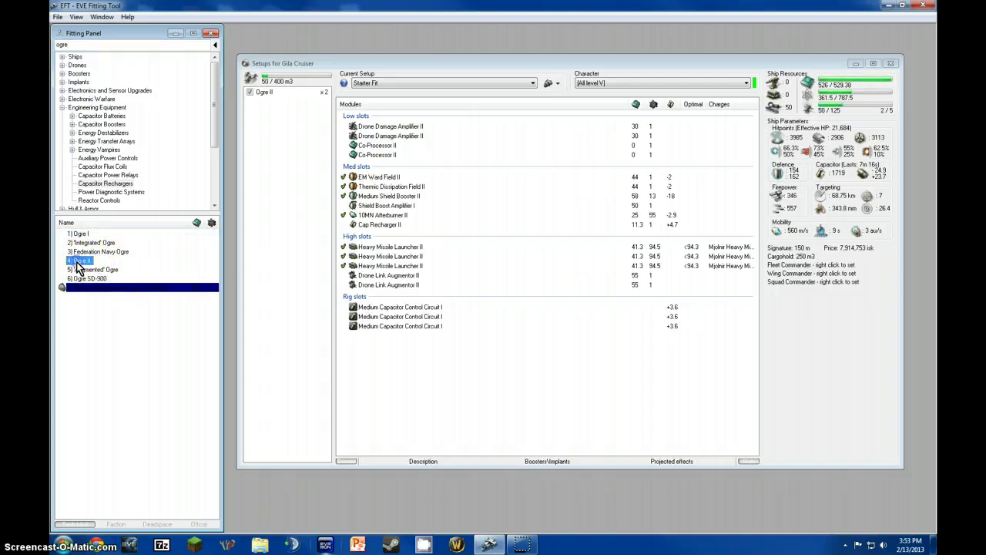
pyautogui.doubleClick(77, 262)
pyautogui.doubleClick(77, 262)
pyautogui.doubleClick(77, 262)
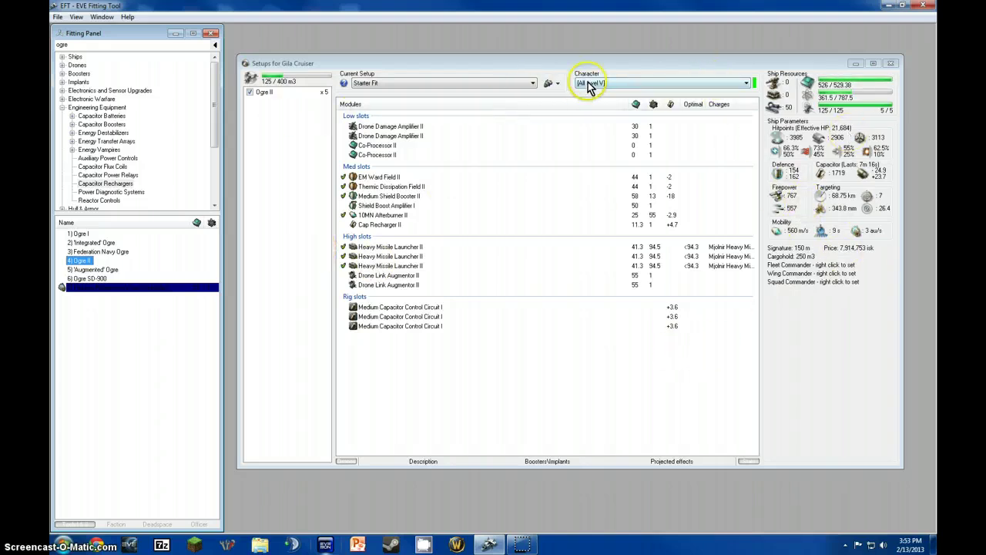
pyautogui.click(238, 145)
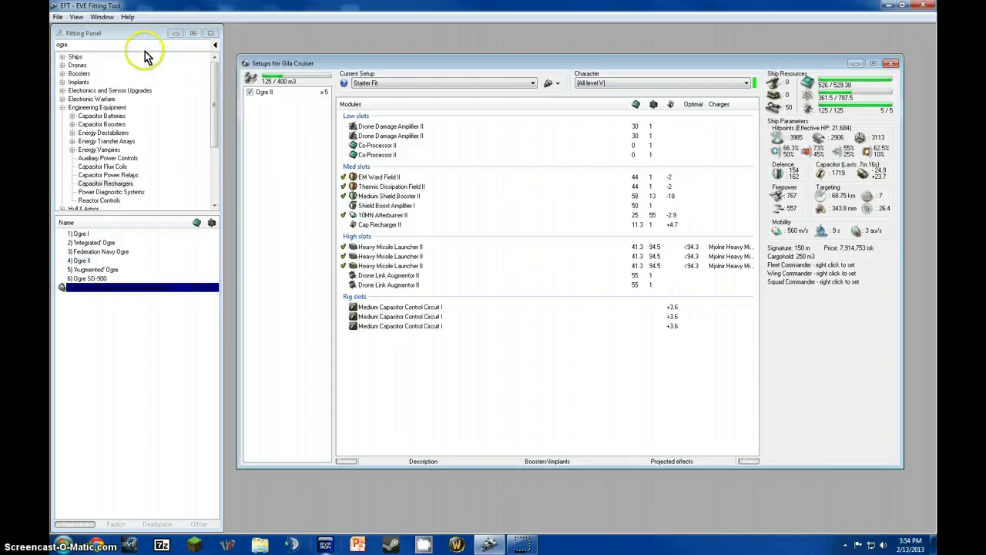
# Step: Search for "gar" and add five Garde II drones to the drone bay
pyautogui.doubleClick(107, 48)
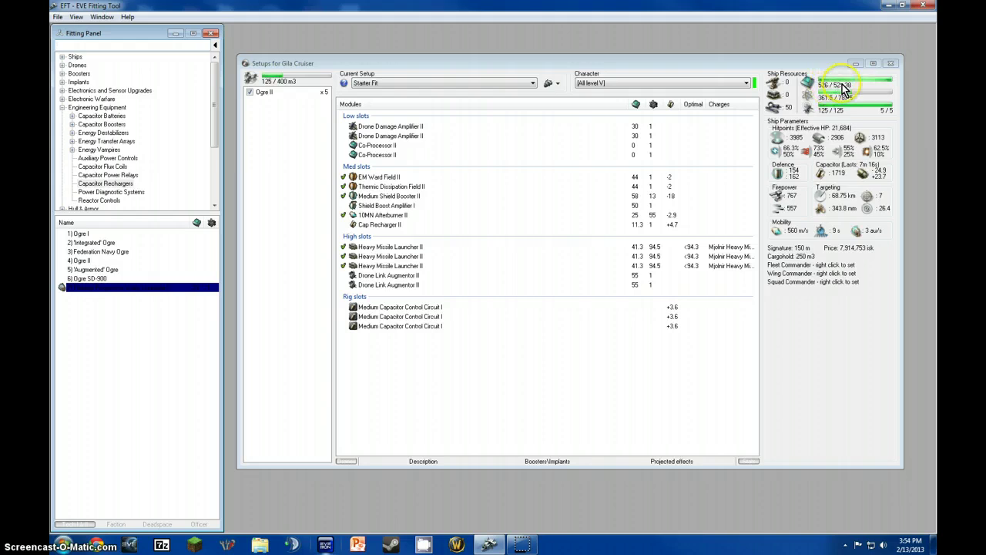
pyautogui.click(373, 157)
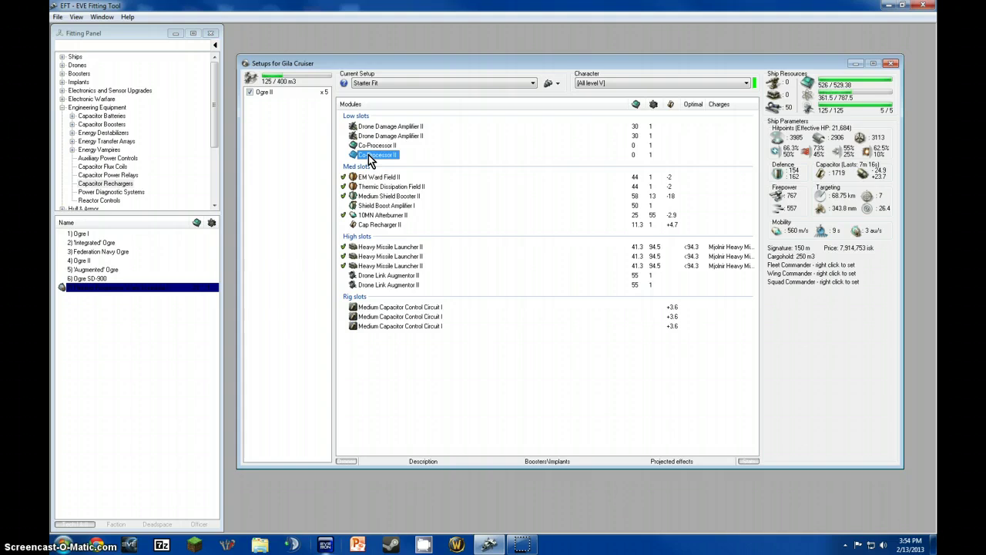
pyautogui.click(110, 46)
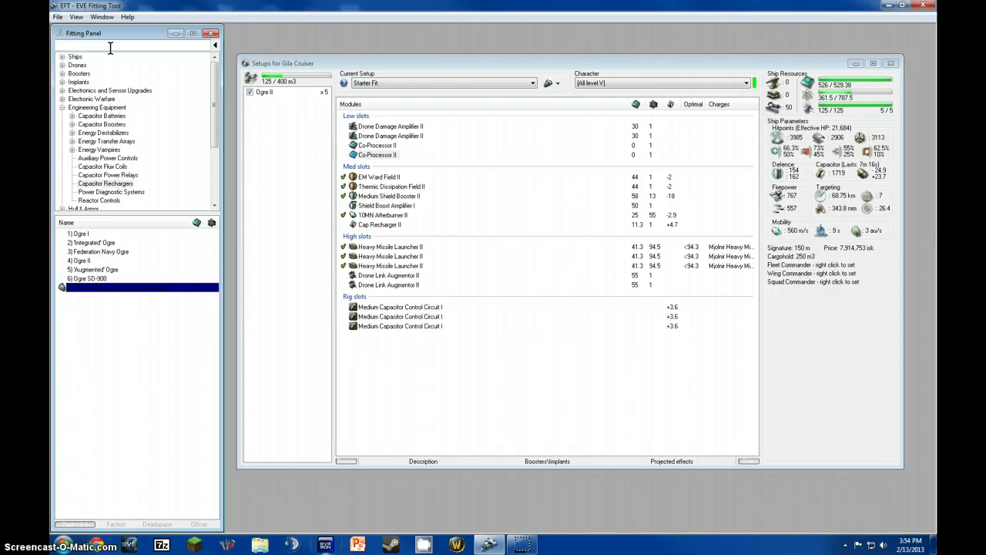
pyautogui.write('gar')
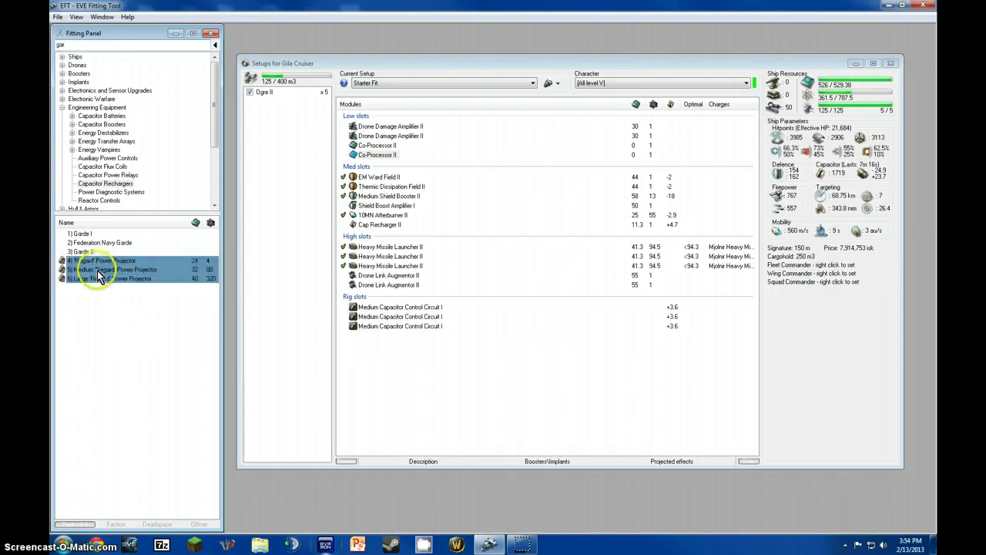
pyautogui.doubleClick(82, 253)
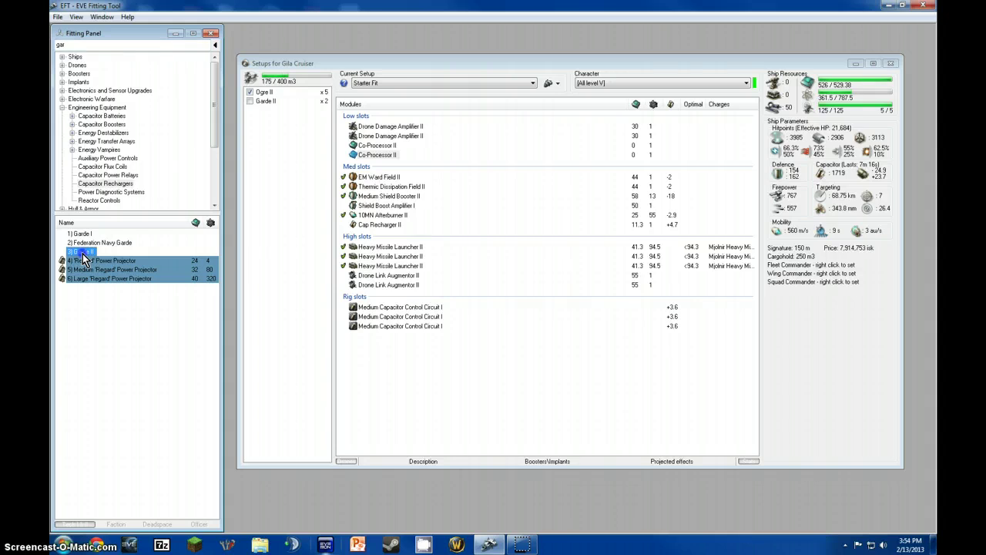
pyautogui.doubleClick(82, 254)
# Step: Search for "hammer" and add five Hammerhead II drones to the drone bay
pyautogui.click(173, 48)
pyautogui.press('BackSpace')
pyautogui.press('BackSpace')
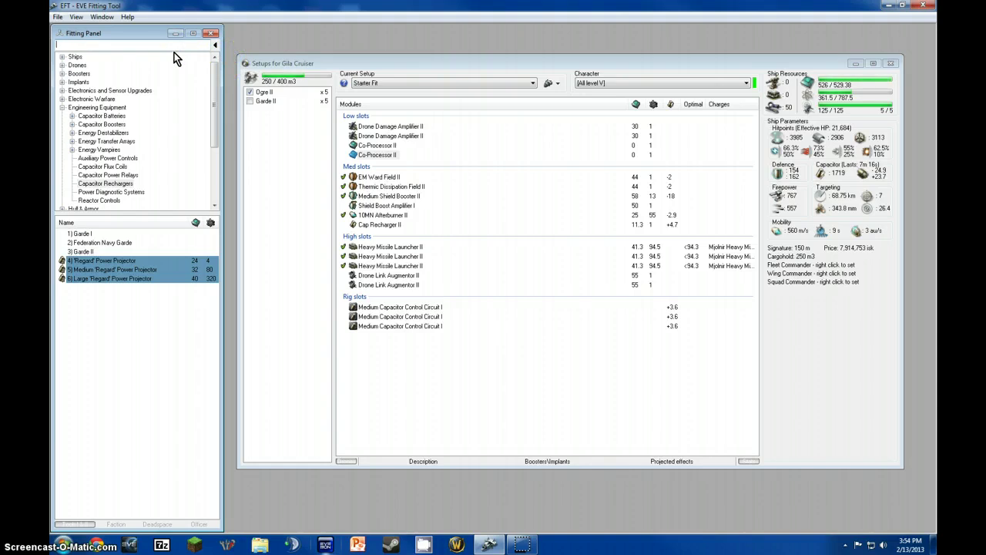
pyautogui.write('hammer')
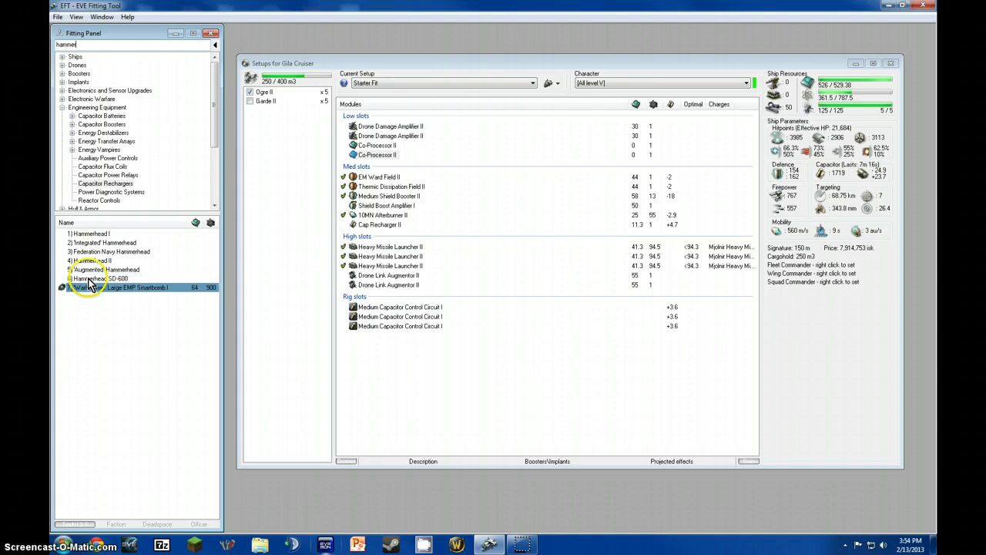
pyautogui.doubleClick(79, 262)
pyautogui.doubleClick(79, 262)
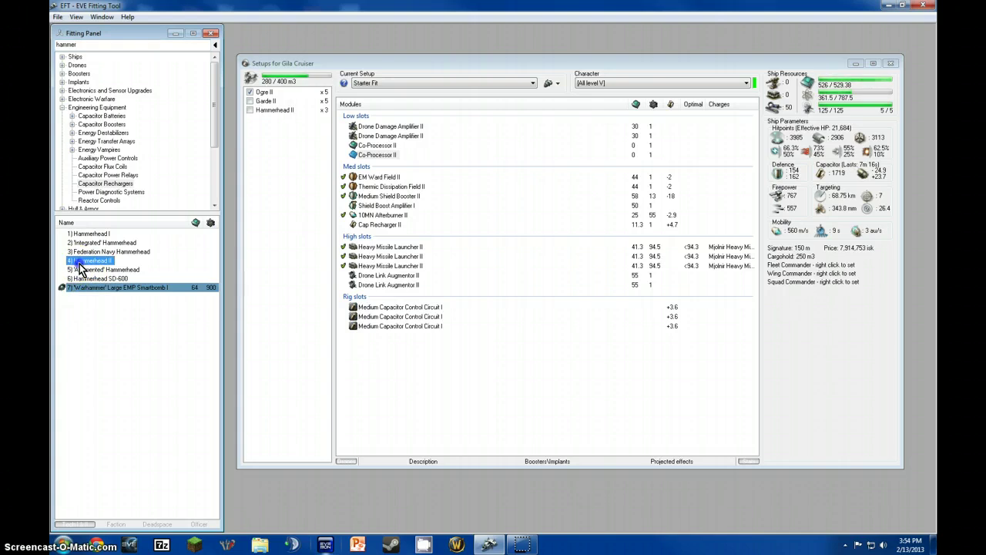
pyautogui.doubleClick(80, 264)
pyautogui.doubleClick(79, 264)
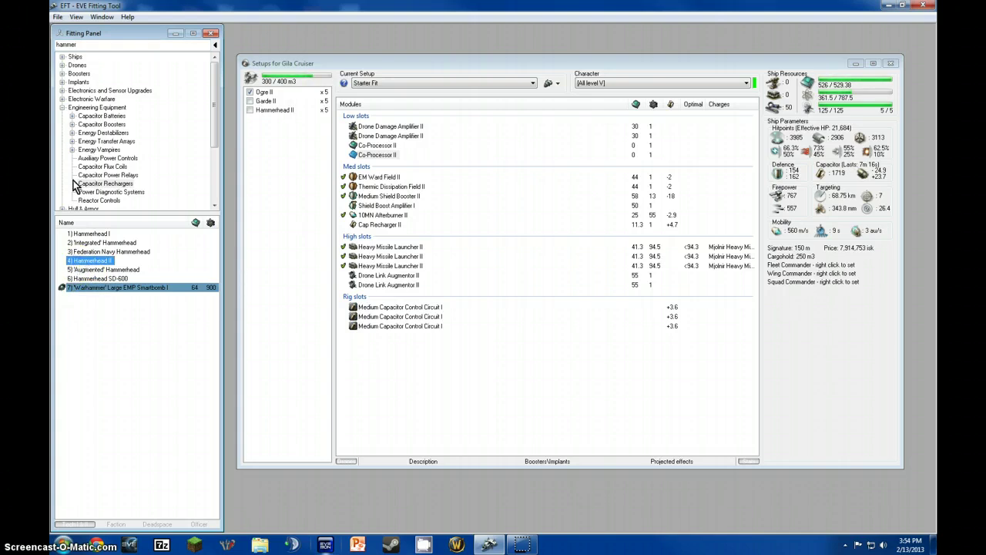
# Step: Search for "hobgoblin" and add six Hobgoblin II drones to the drone bay
pyautogui.click(65, 43)
pyautogui.press('BackSpace')
pyautogui.press('BackSpace')
pyautogui.press('BackSpace')
pyautogui.press('BackSpace')
pyautogui.press('BackSpace')
pyautogui.press('BackSpace')
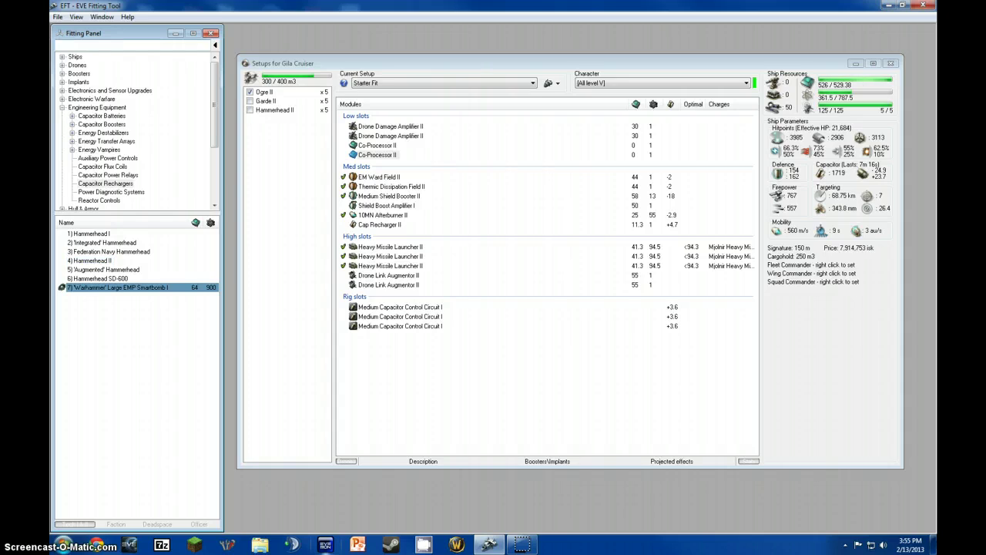
pyautogui.write('hobgoblin')
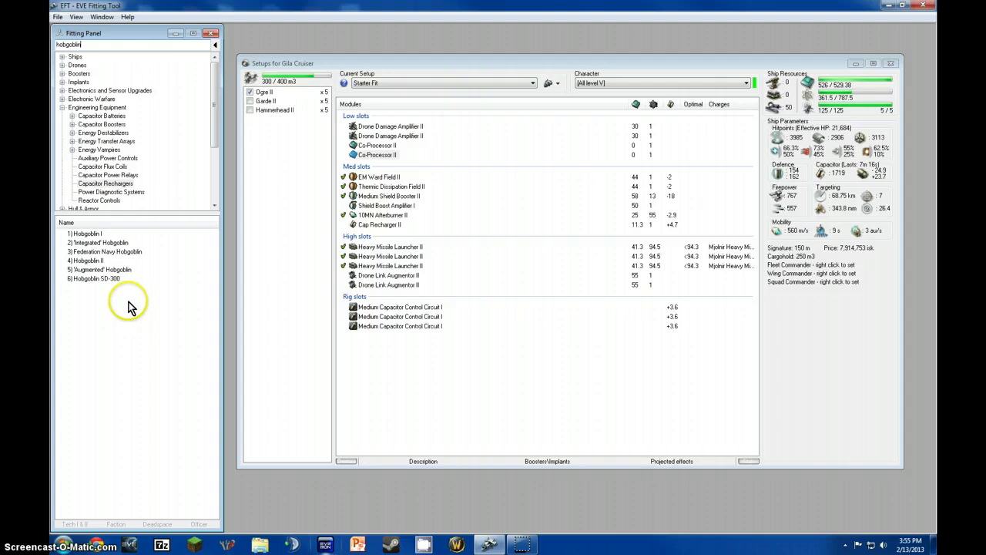
pyautogui.doubleClick(86, 262)
pyautogui.doubleClick(86, 265)
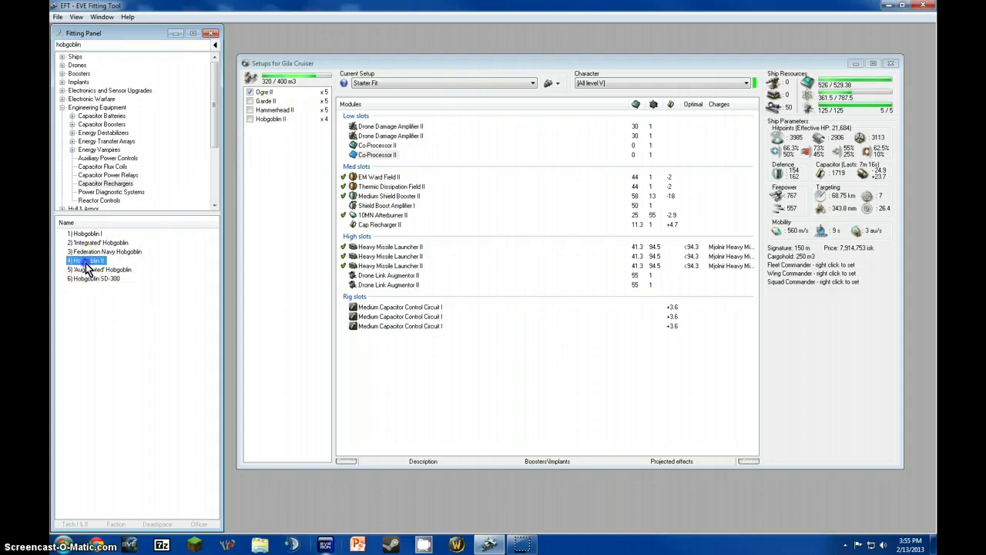
pyautogui.doubleClick(87, 266)
# Step: Reduce the Hobgoblin II stack in the drone bay to five drones
pyautogui.click(264, 120)
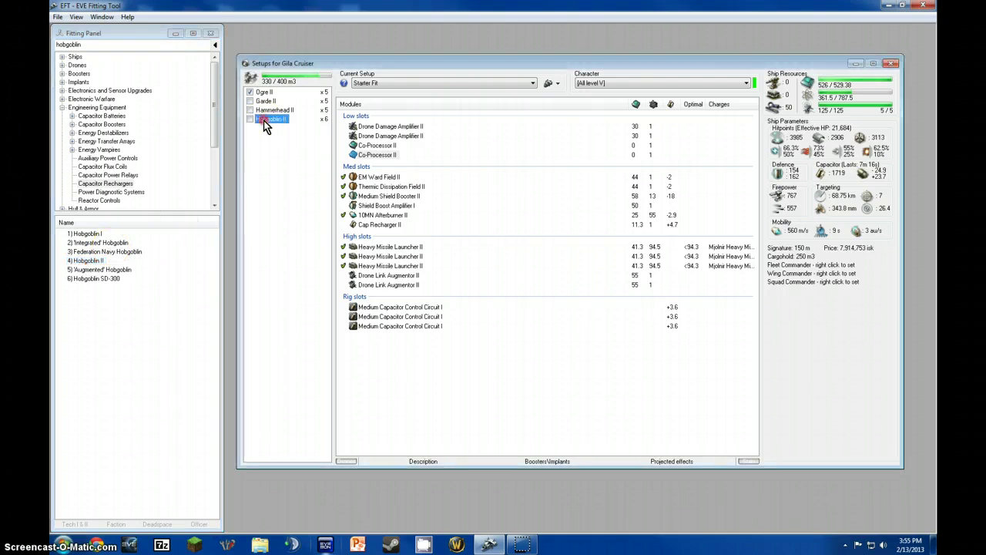
pyautogui.rightClick(264, 121)
pyautogui.click(281, 166)
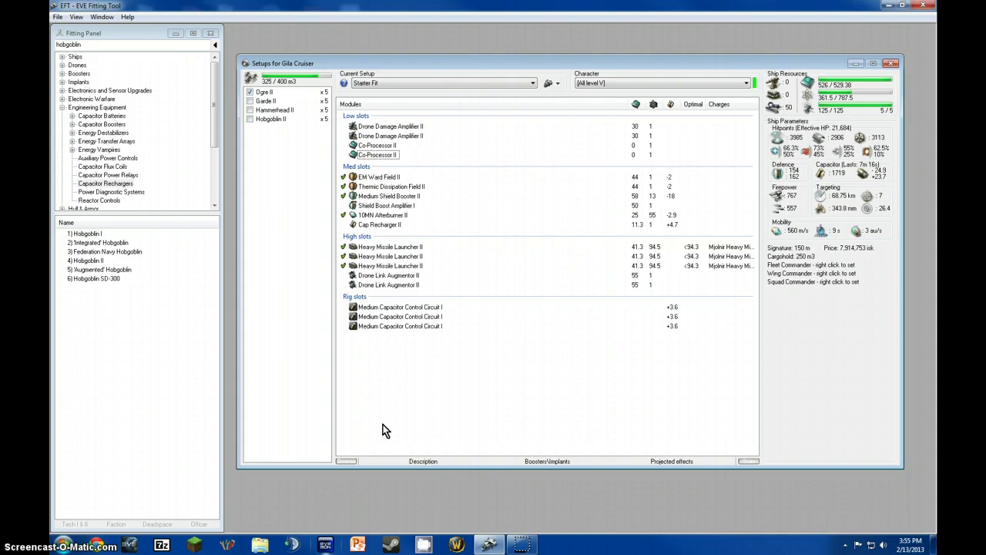
pyautogui.click(379, 447)
pyautogui.click(522, 544)
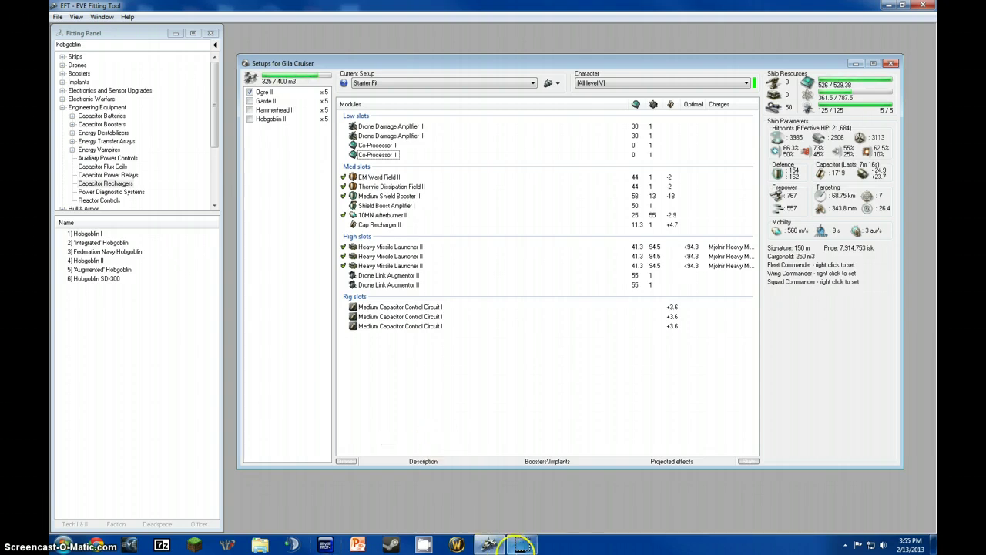